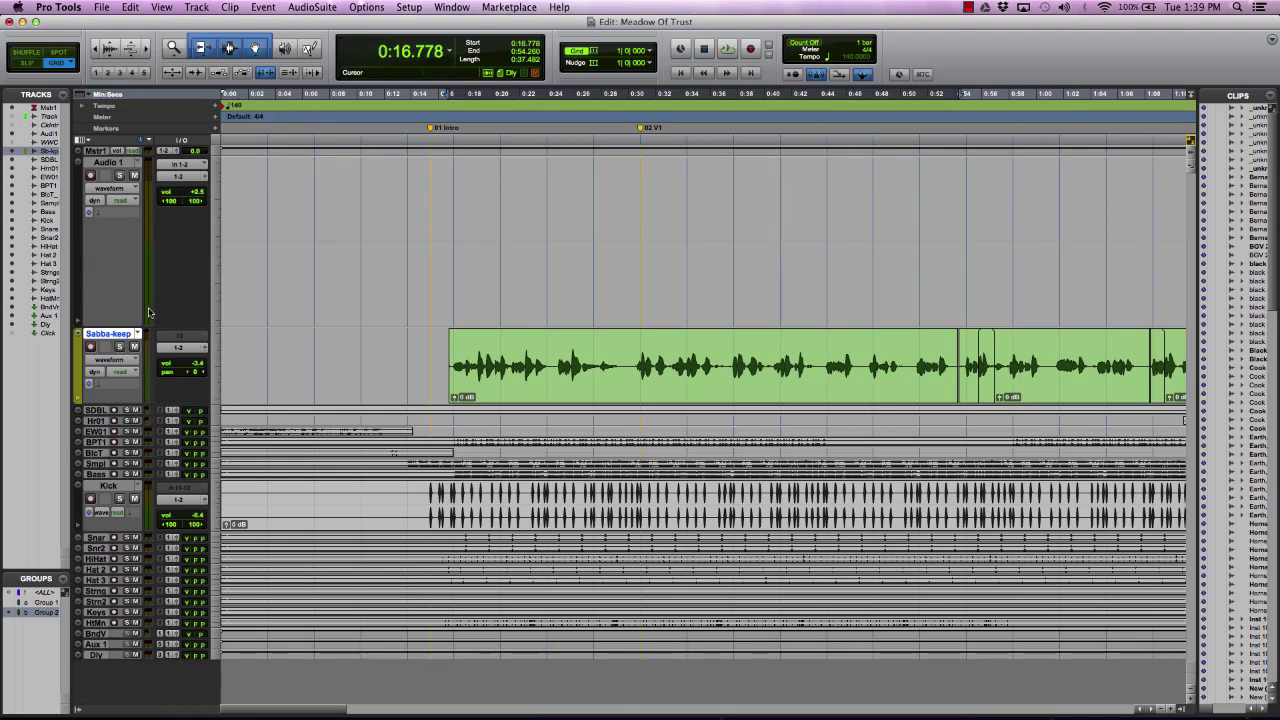
Select the first Sabba-keep vocal clip, bring up the mixer, and toggle that track's solo on and off
click(646, 391)
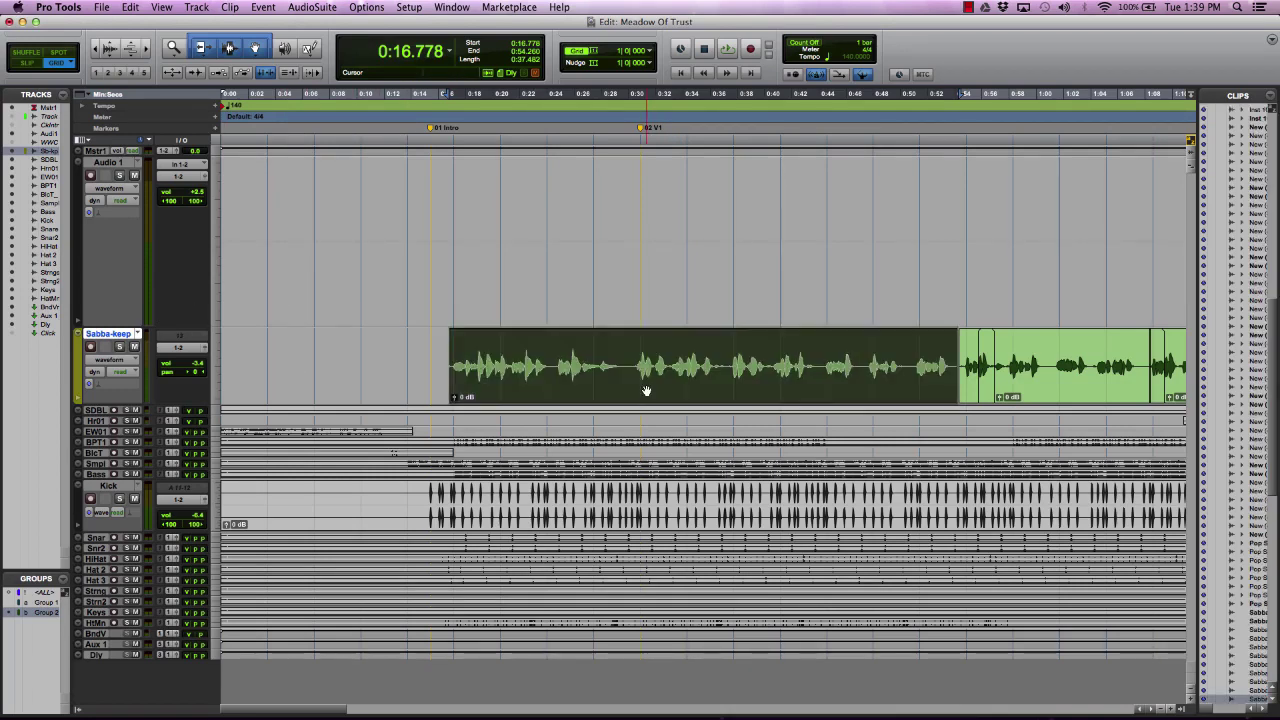
key(super+equal)
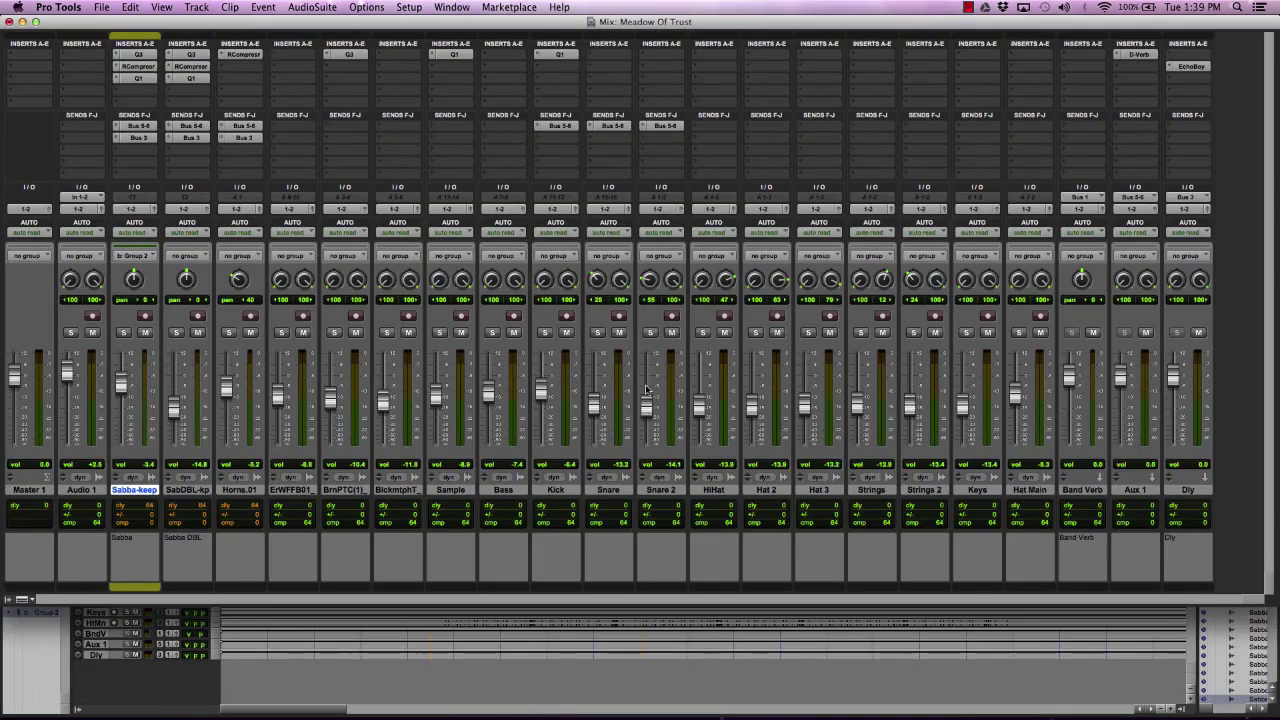
click(122, 333)
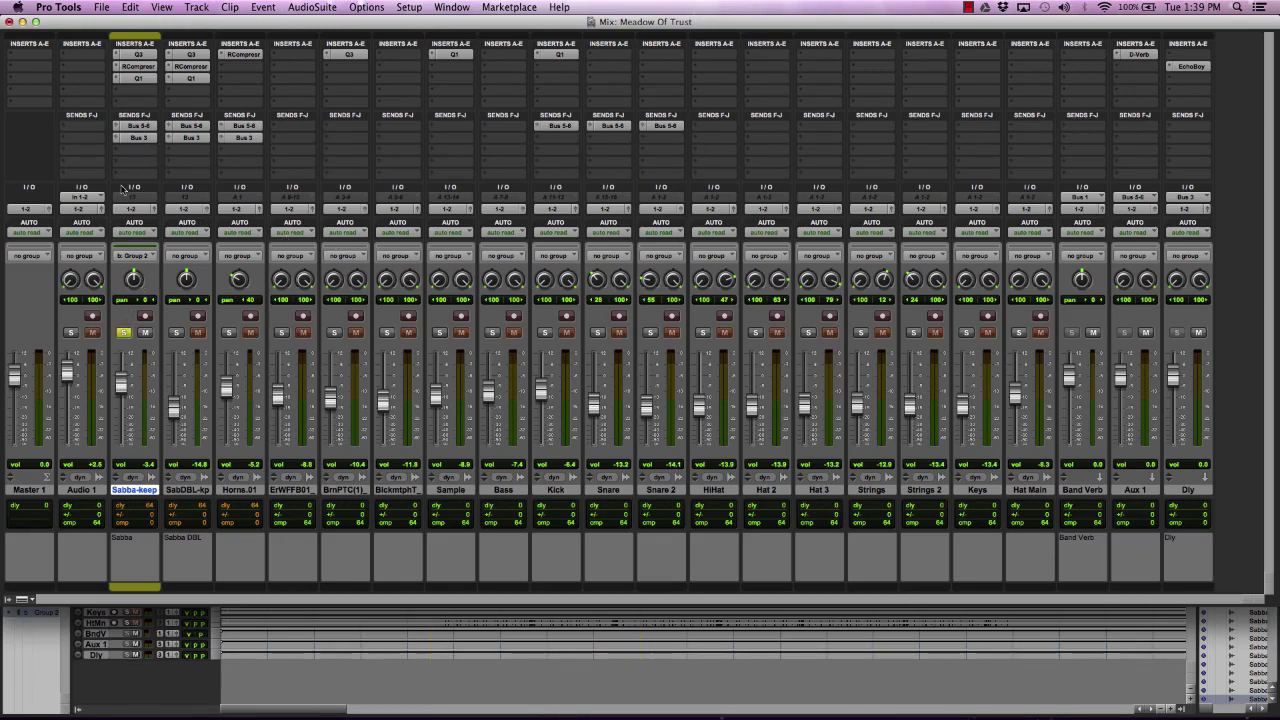
click(122, 333)
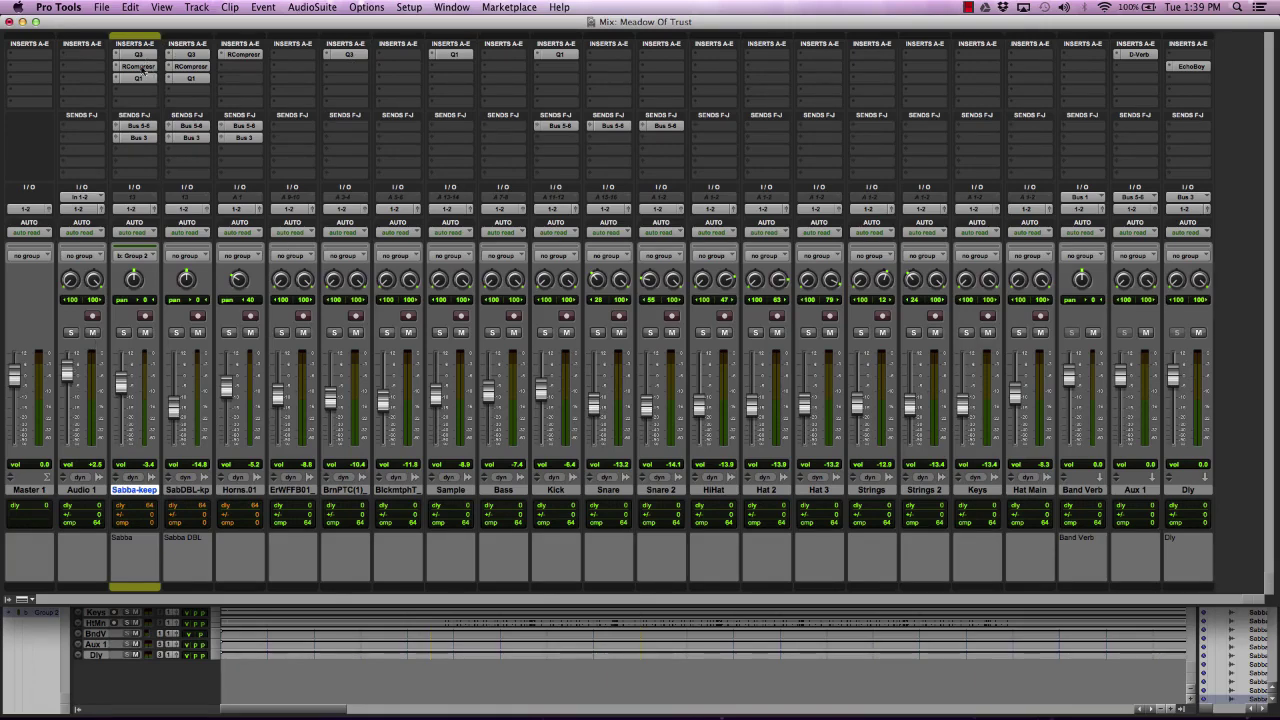
key(super+equal)
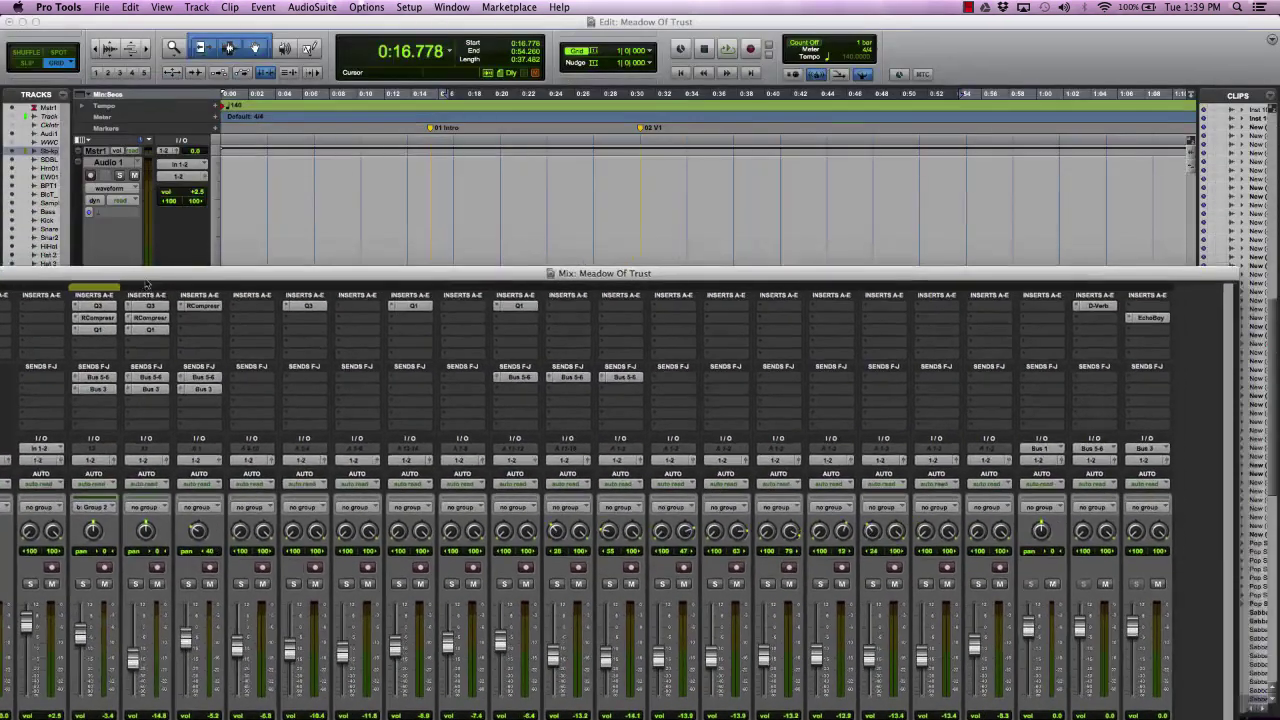
Play the selection, solo the Sabba-keep track, and bypass all its inserts and mute its sends to hear the dry vocal
key(space)
drag(165, 274, 212, 208)
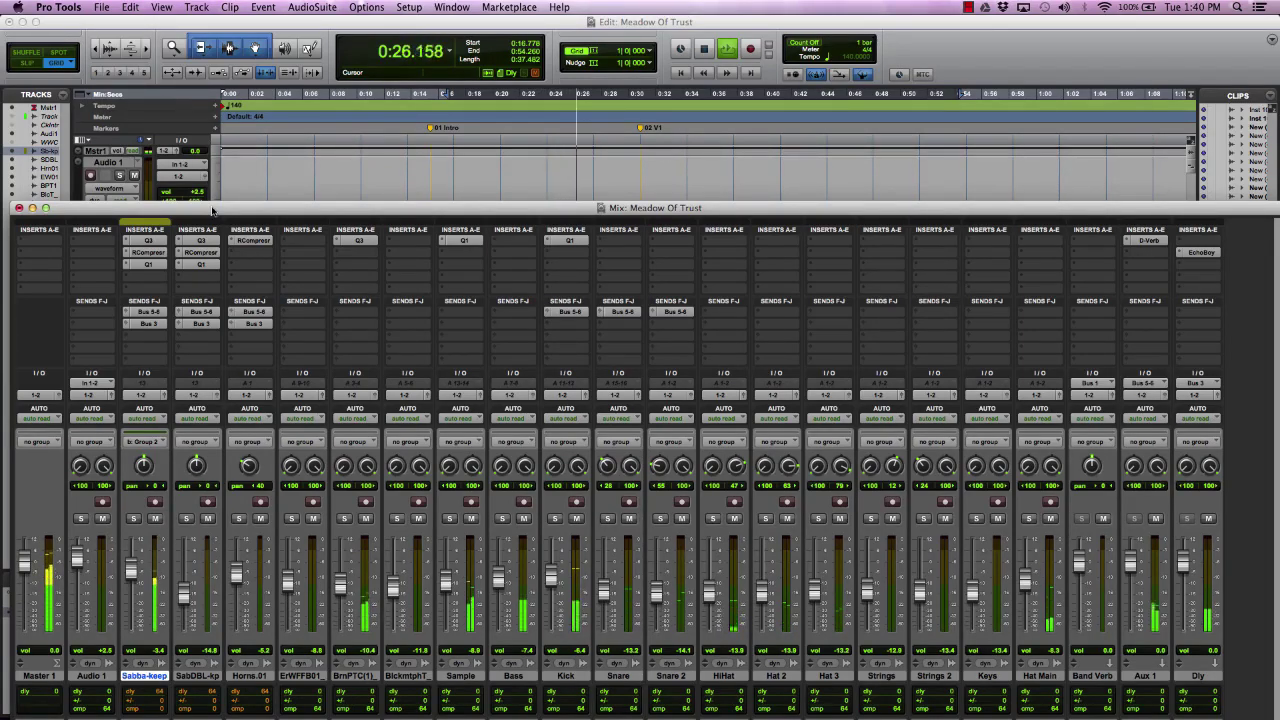
click(132, 518)
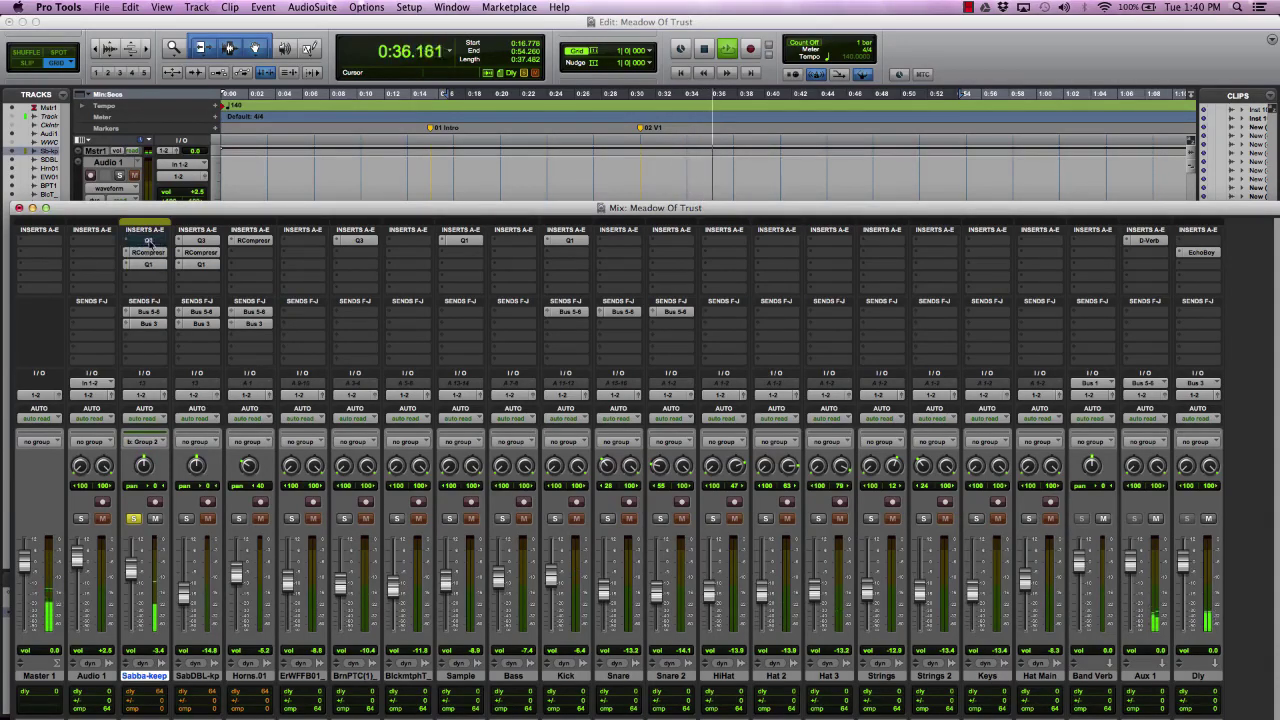
drag(148, 243, 144, 331)
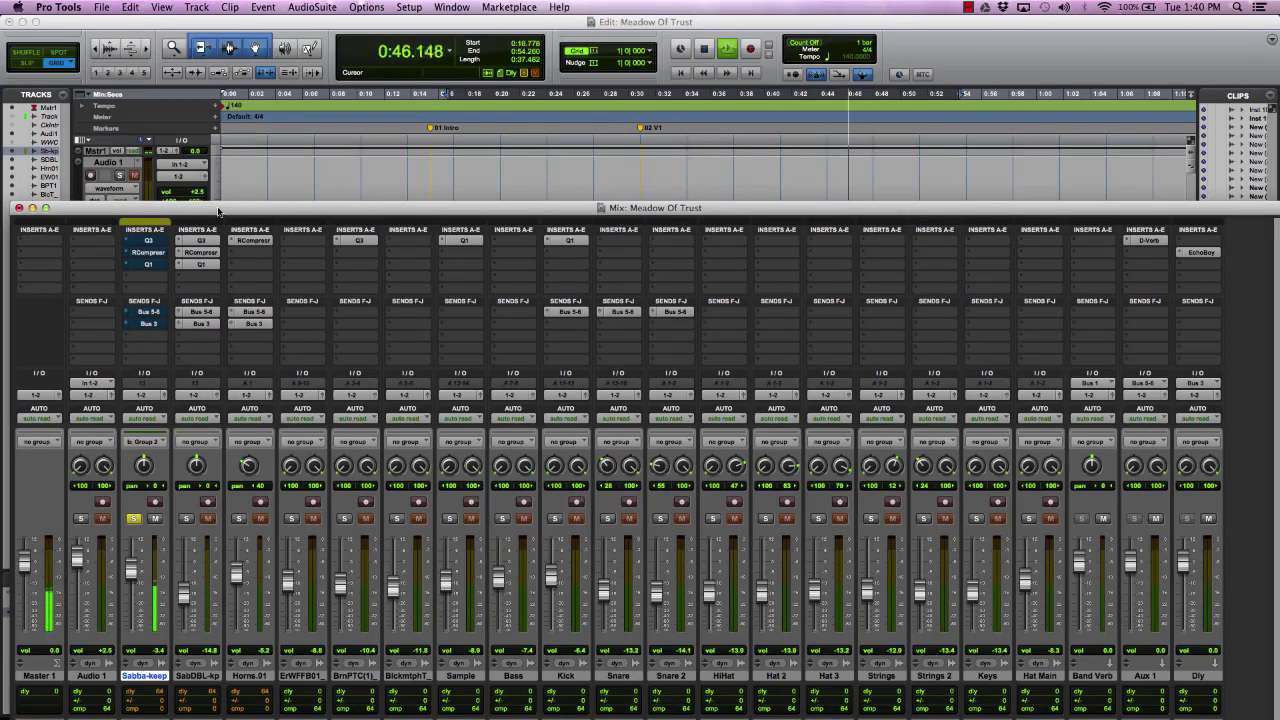
key(space)
drag(218, 212, 256, 152)
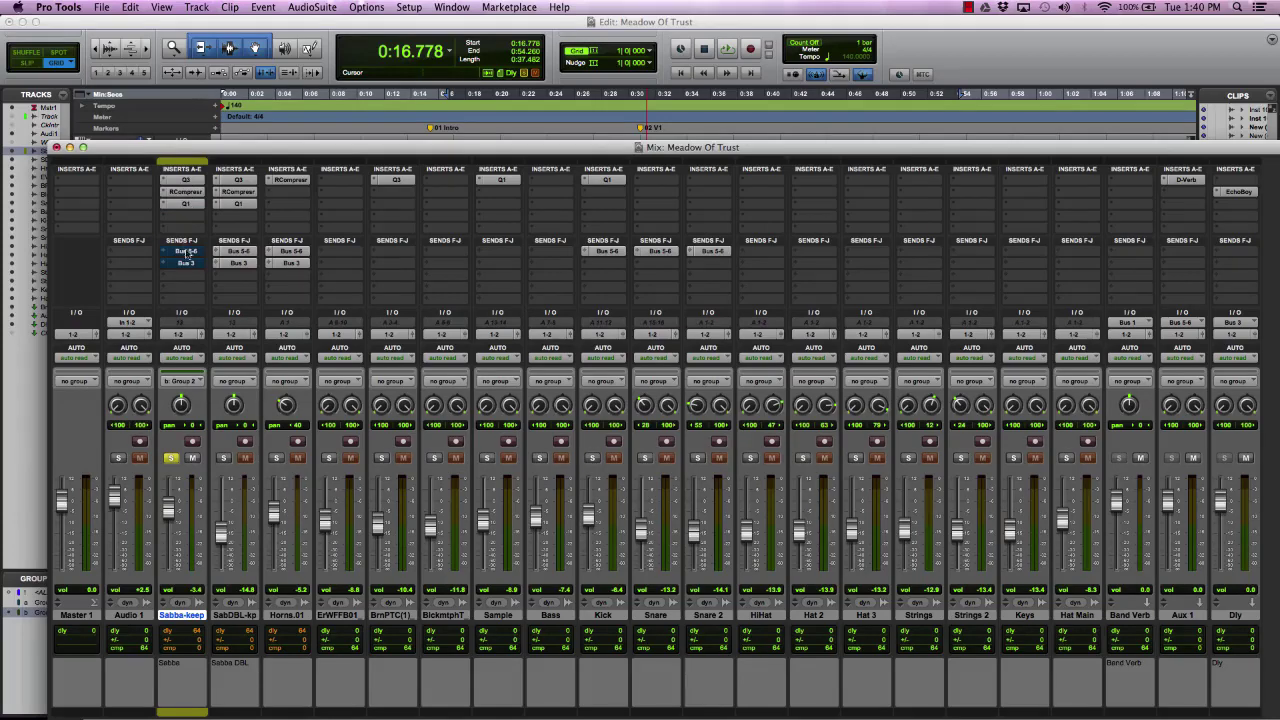
With Sabba-keep soloed, mute both its sends, bypass the RCompressor and Q1 inserts, and open the Q3 equalizer
click(174, 460)
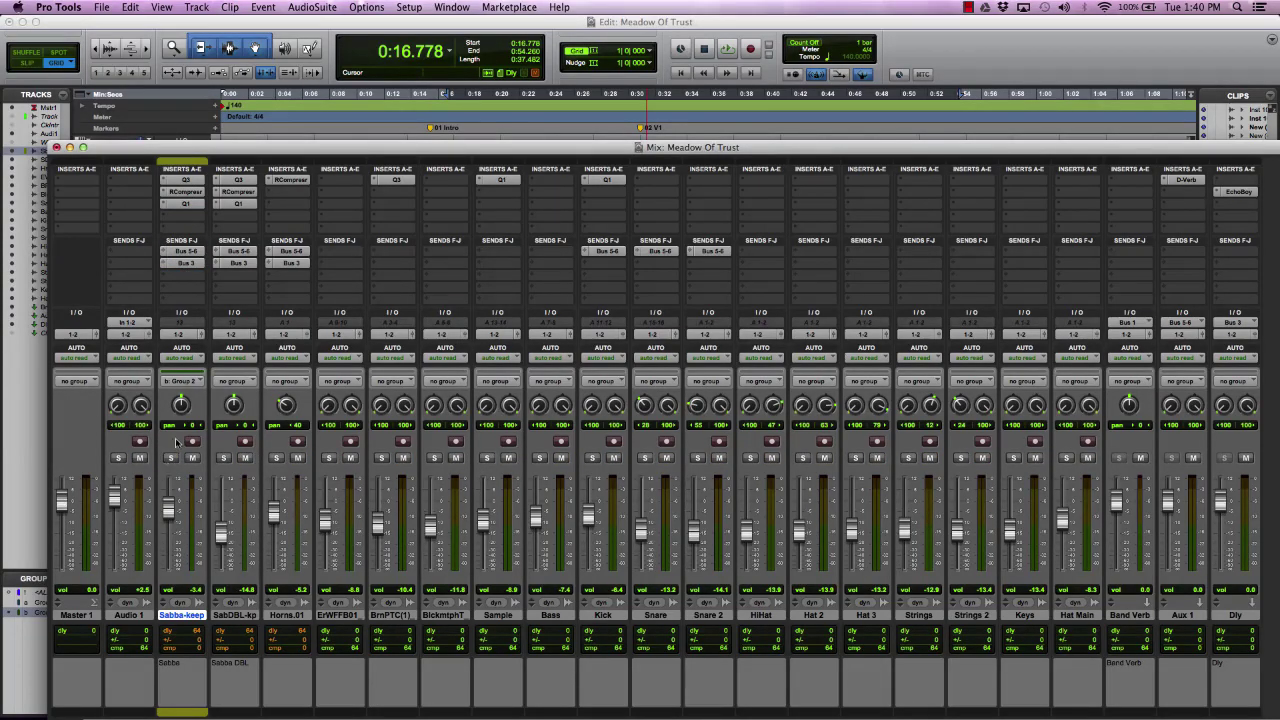
click(174, 460)
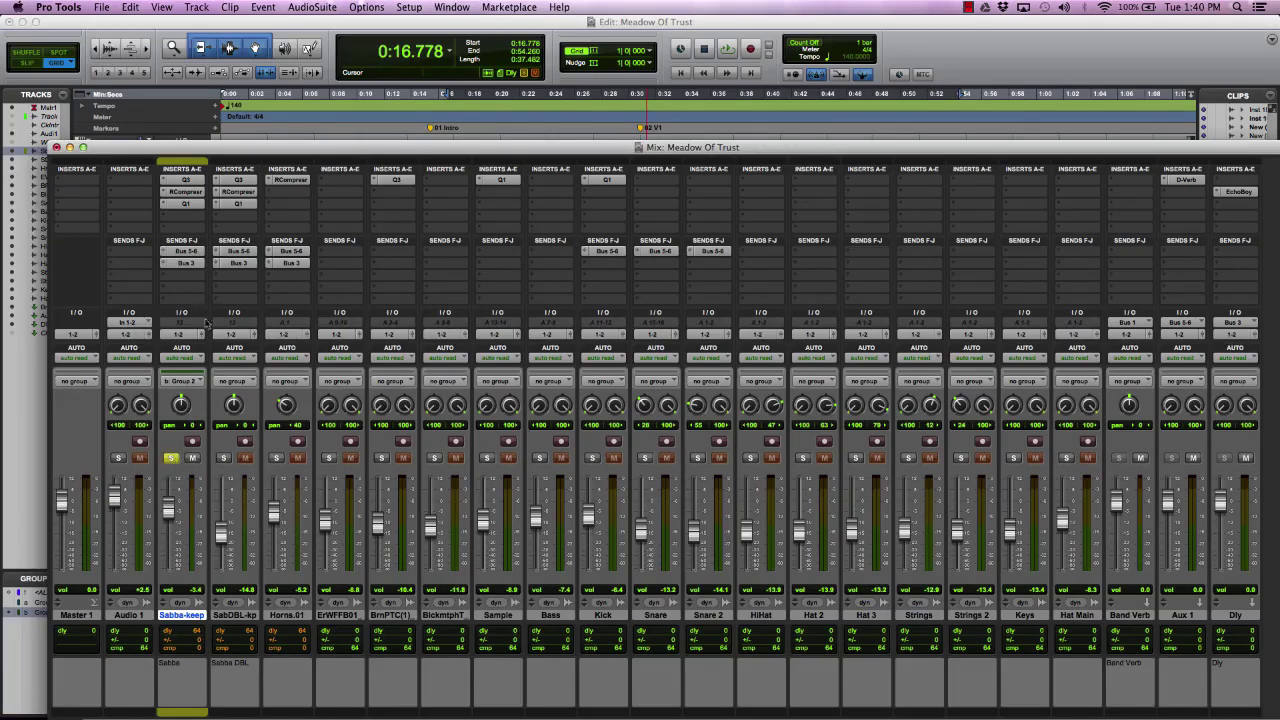
drag(190, 264, 186, 180)
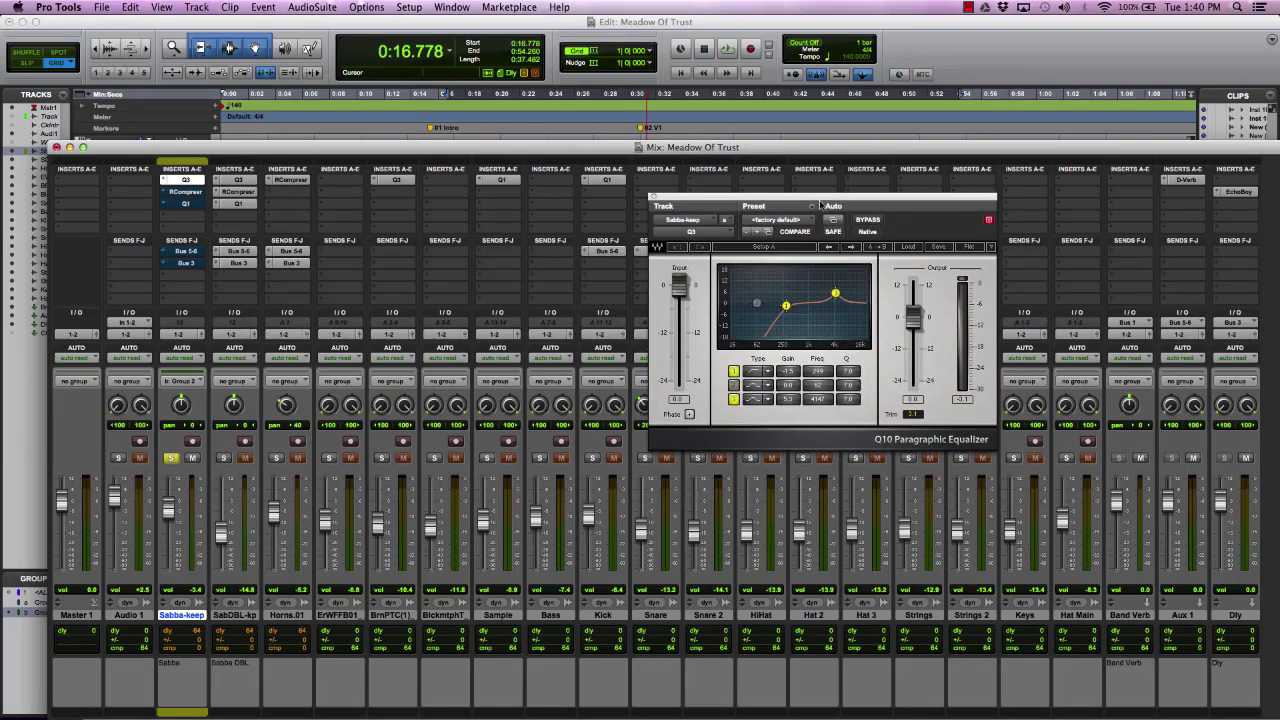
drag(820, 205, 667, 240)
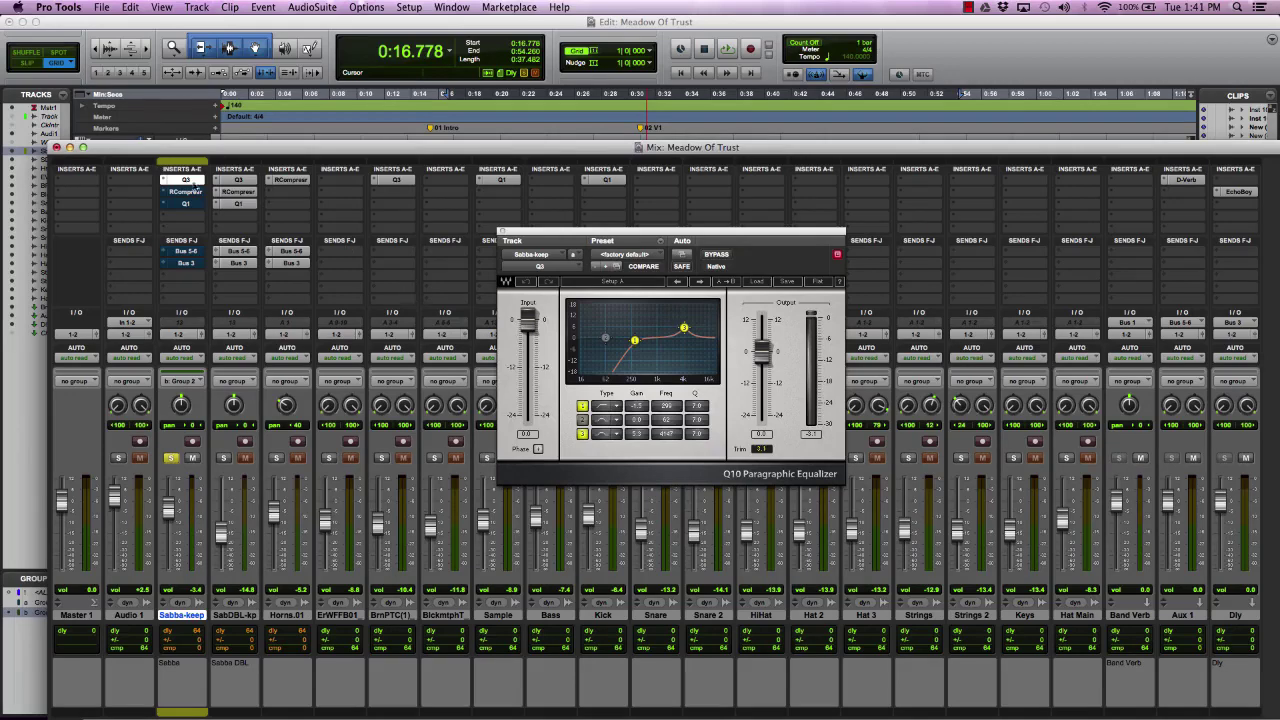
Play the soloed vocal and compare it with the Q3 equalizer bypassed and active
super+click(184, 182)
key(space)
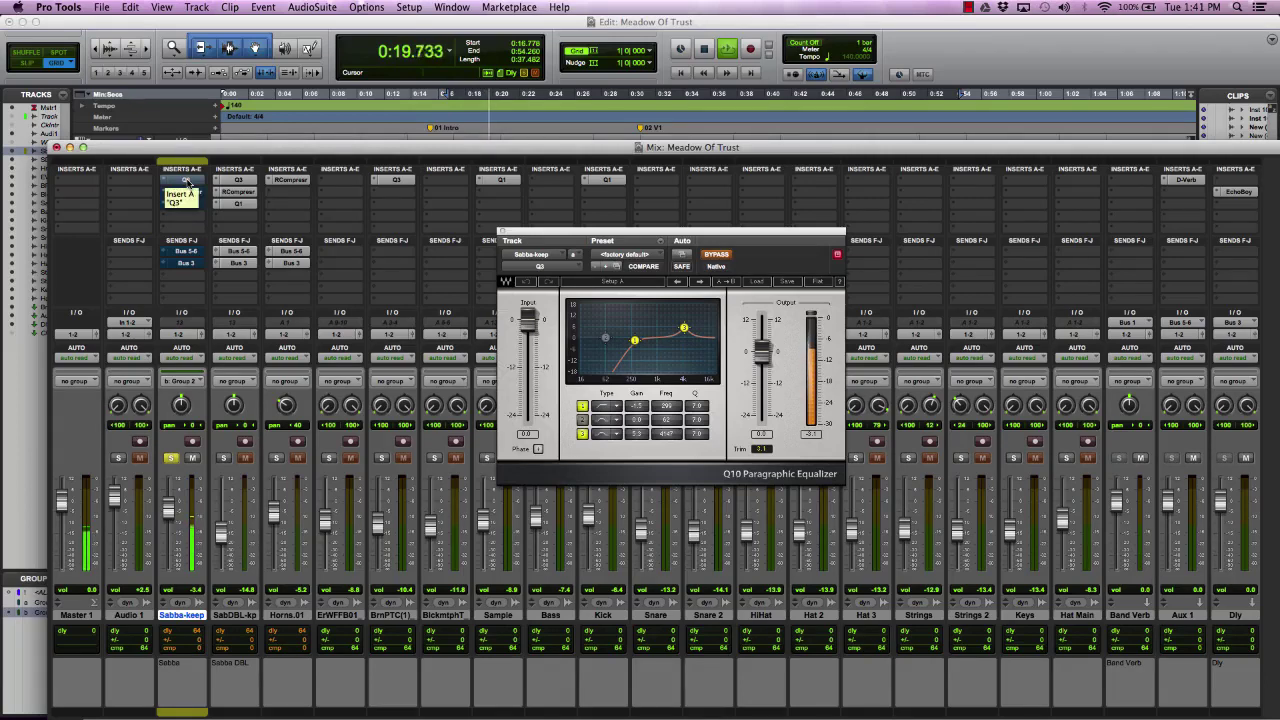
super+click(186, 181)
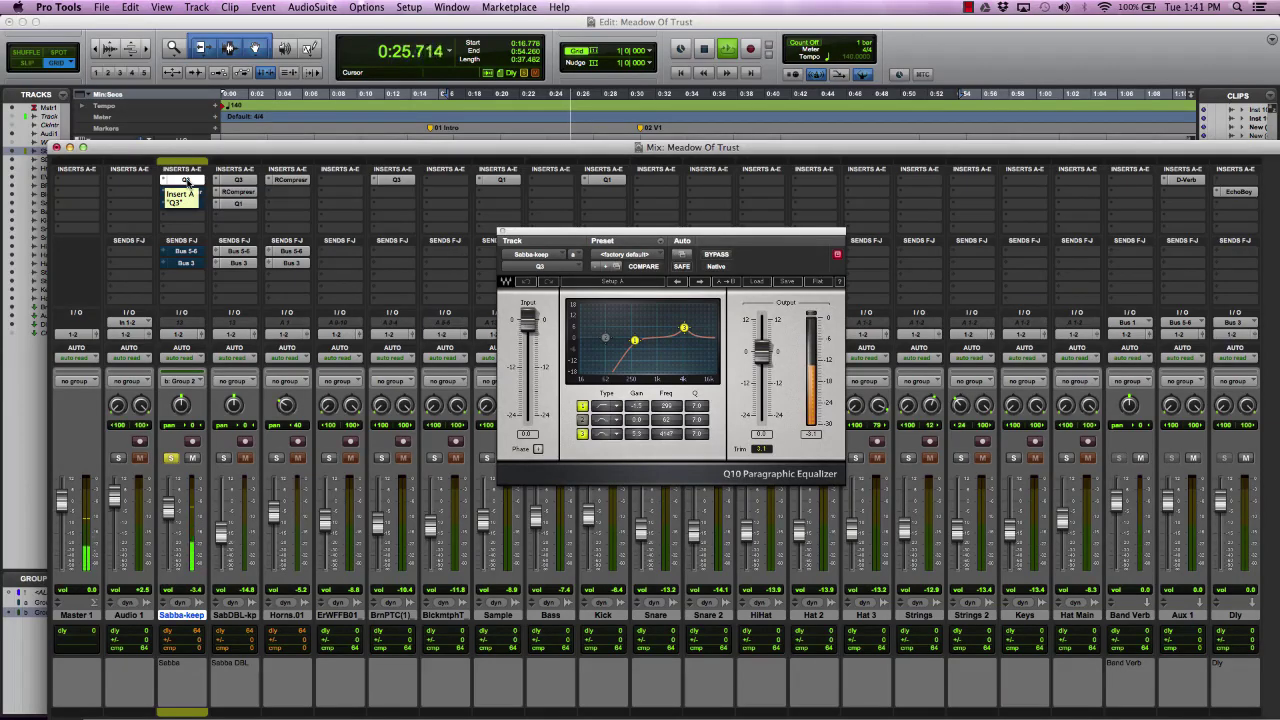
key(space)
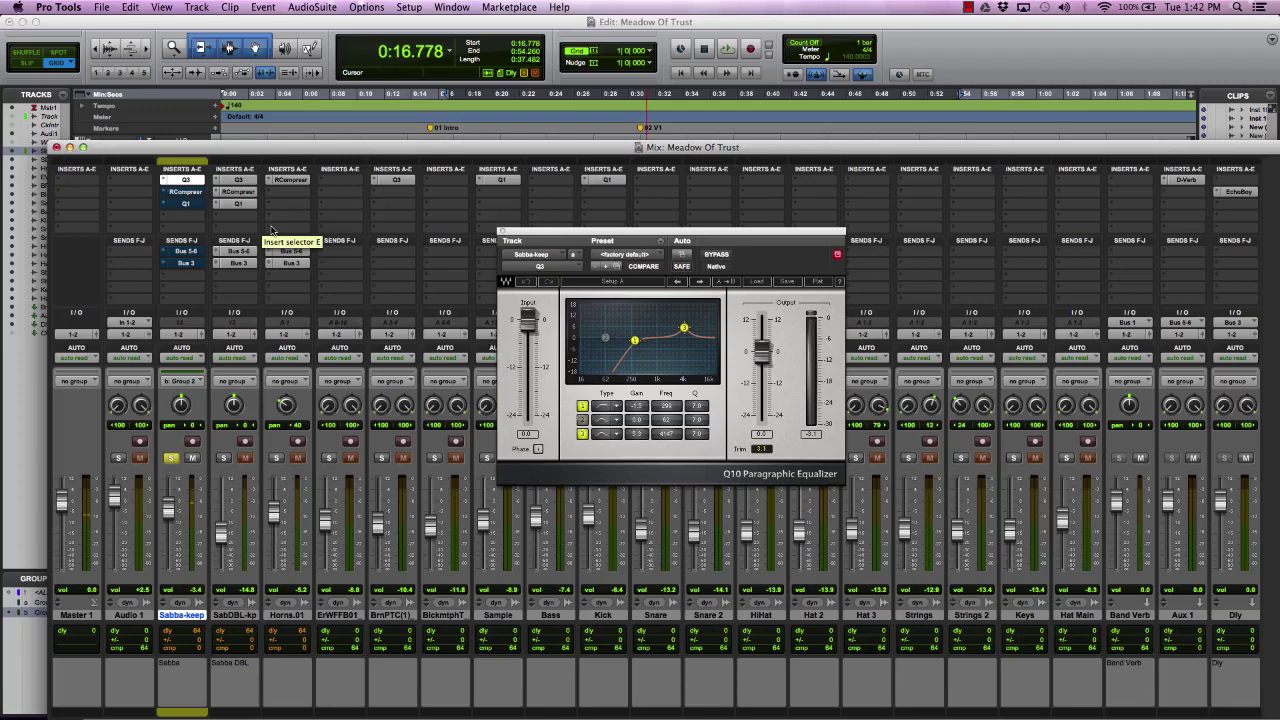
Open the RCompressor on Sabba-keep, raise its attack to about 1.9, and take the compressor out of bypass
click(196, 191)
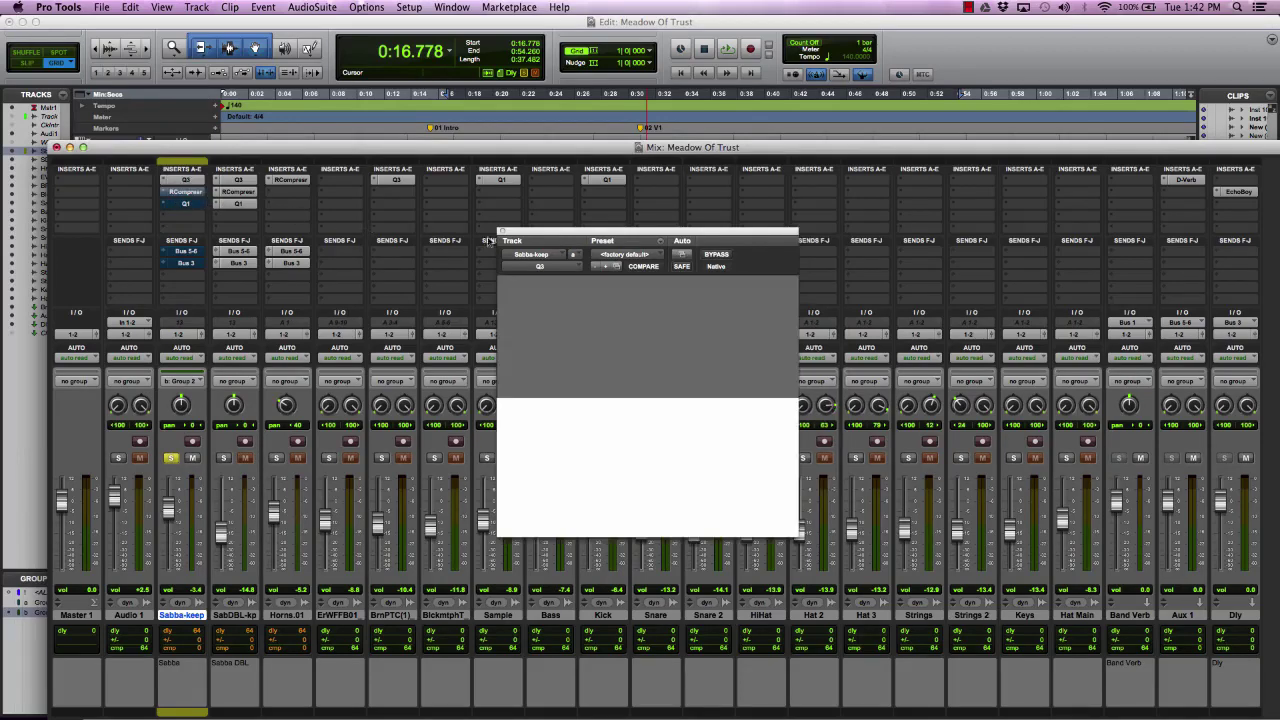
drag(649, 237, 569, 181)
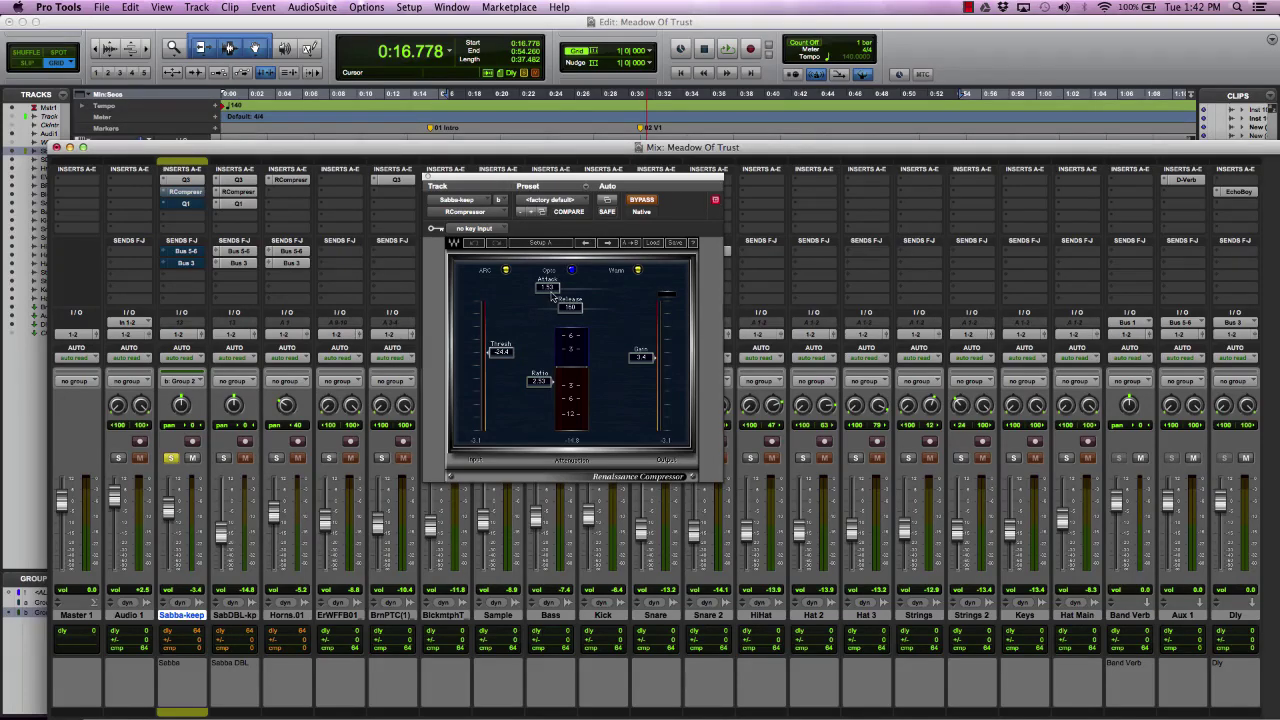
drag(547, 287, 547, 300)
drag(537, 287, 551, 286)
super+click(200, 193)
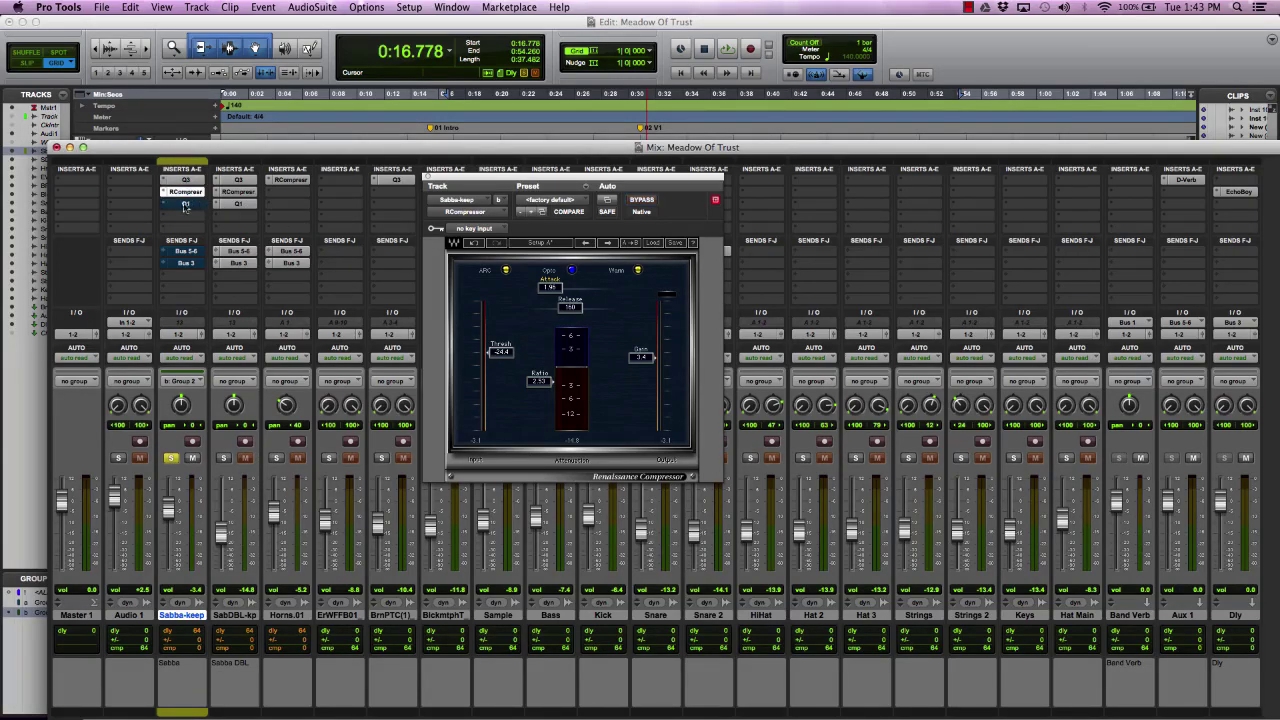
Play the vocal while switching the RCompressor's bypass on and off, and close the compressor window
key(space)
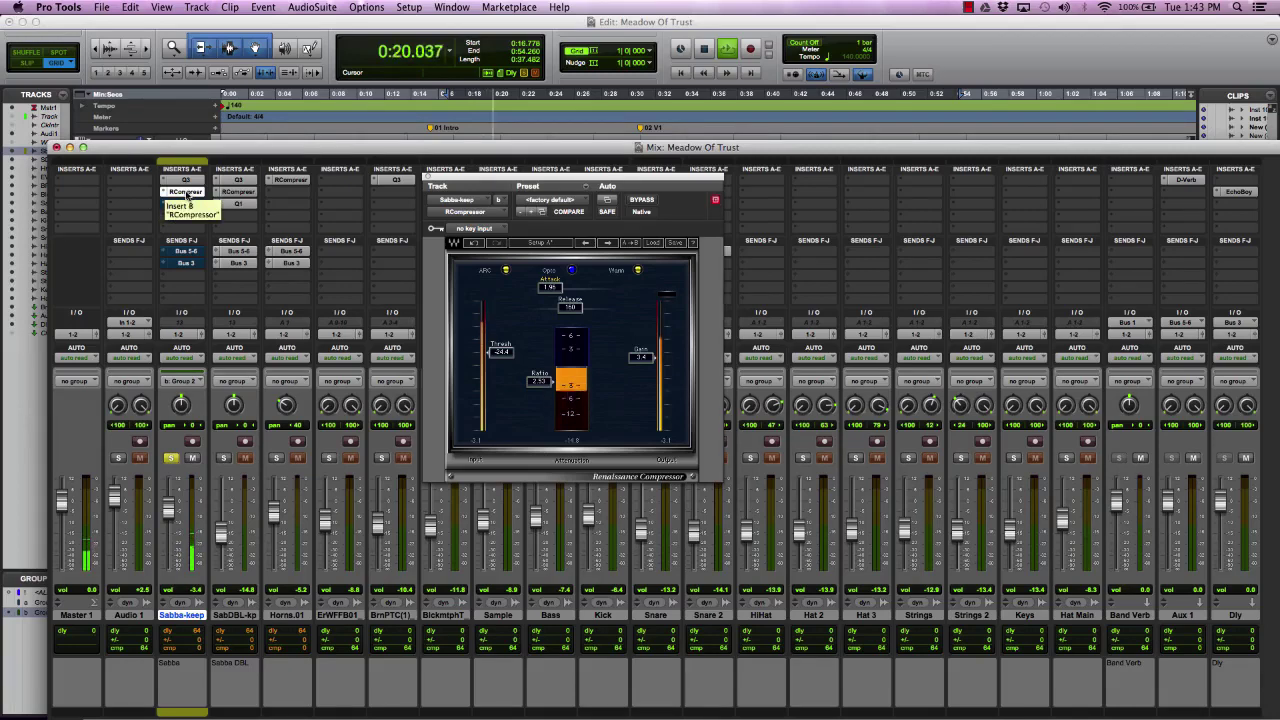
super+click(186, 193)
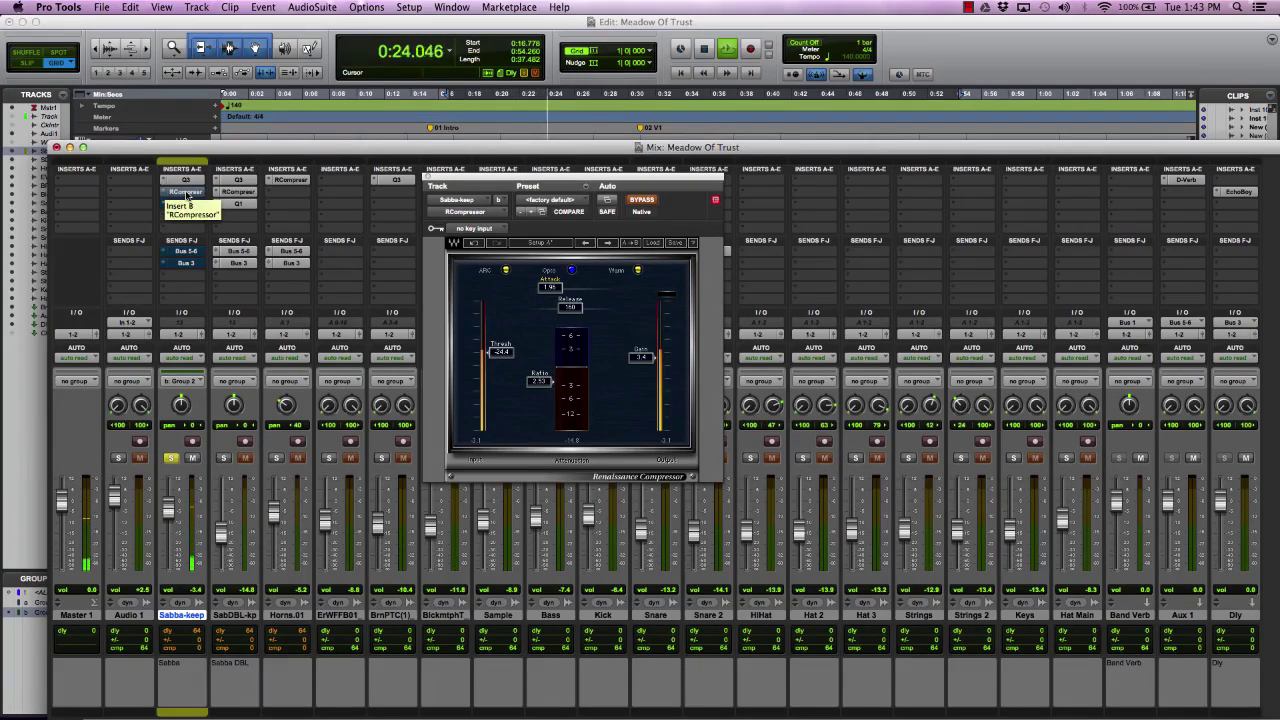
super+click(186, 193)
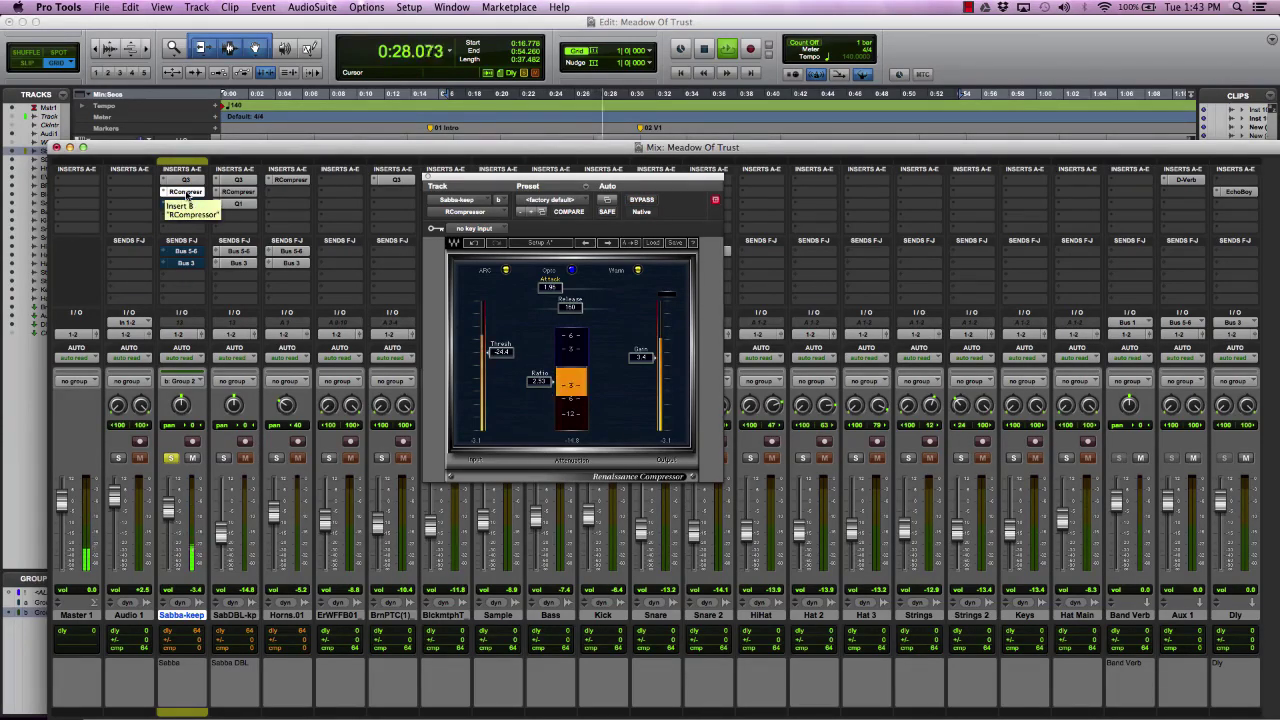
key(space)
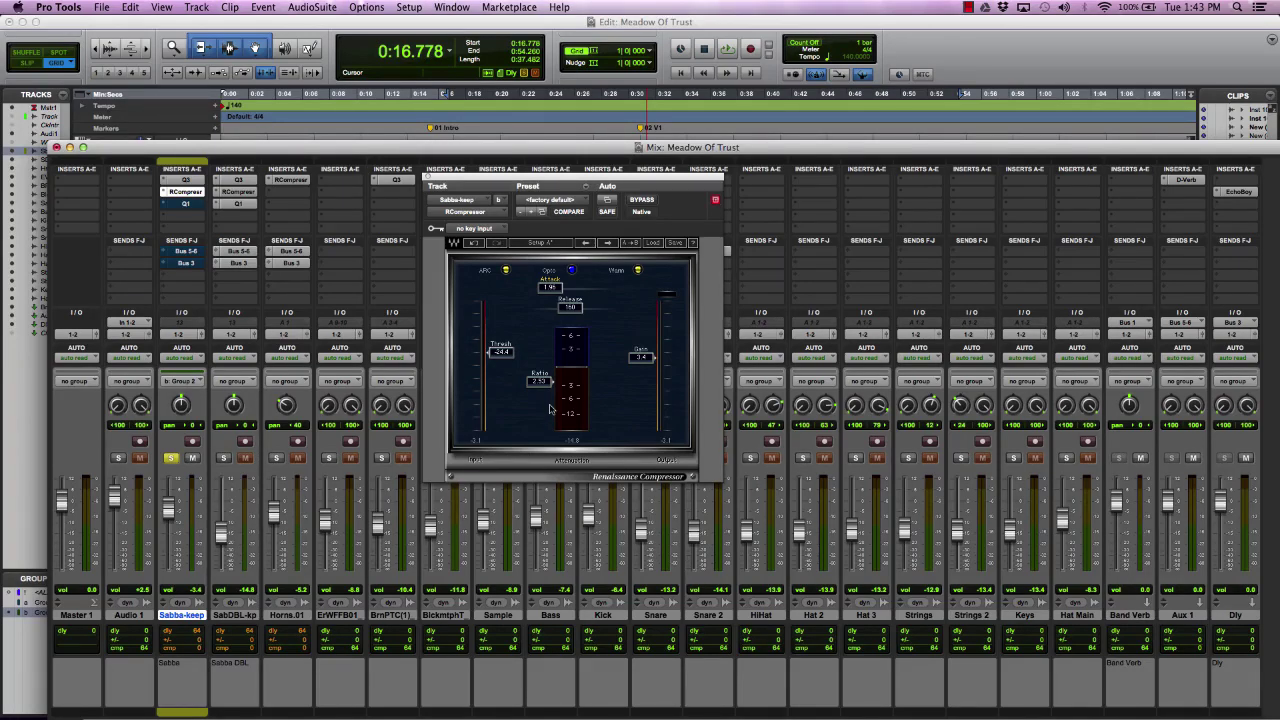
click(430, 180)
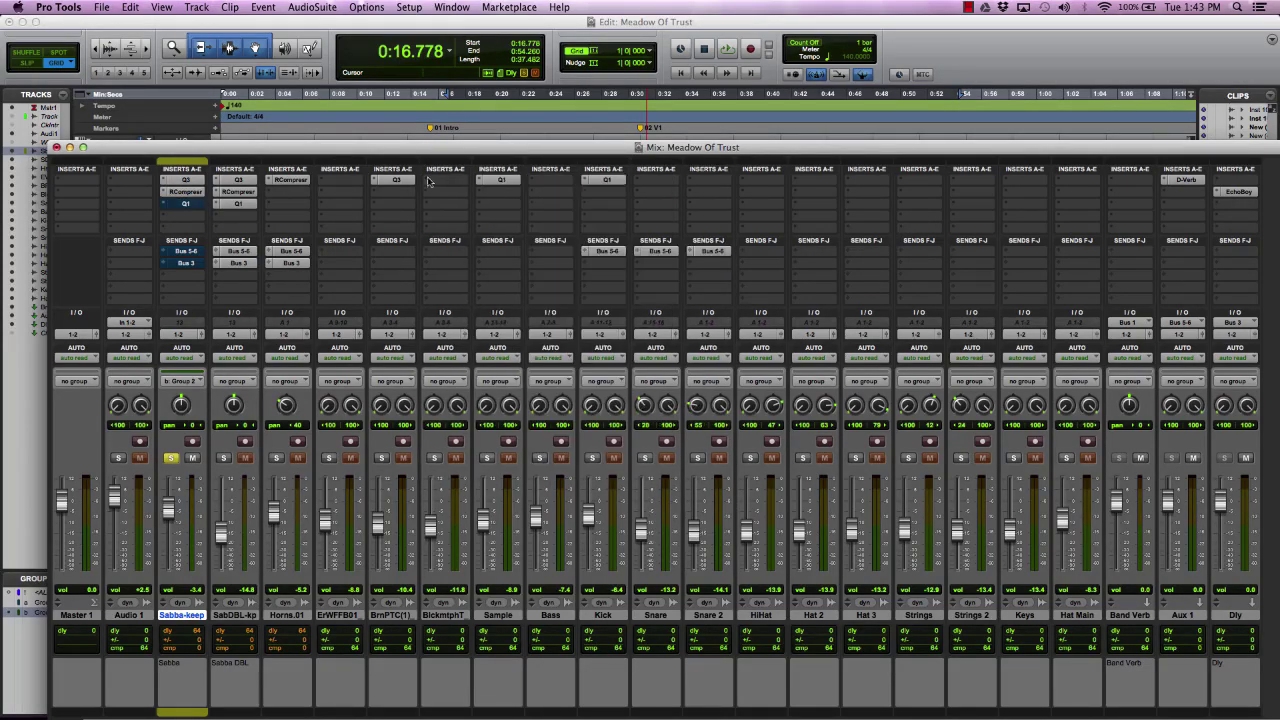
Open the Q1 equalizer on Sabba-keep with the effect enabled, toggle its single band on and off, and select the output fader
click(184, 205)
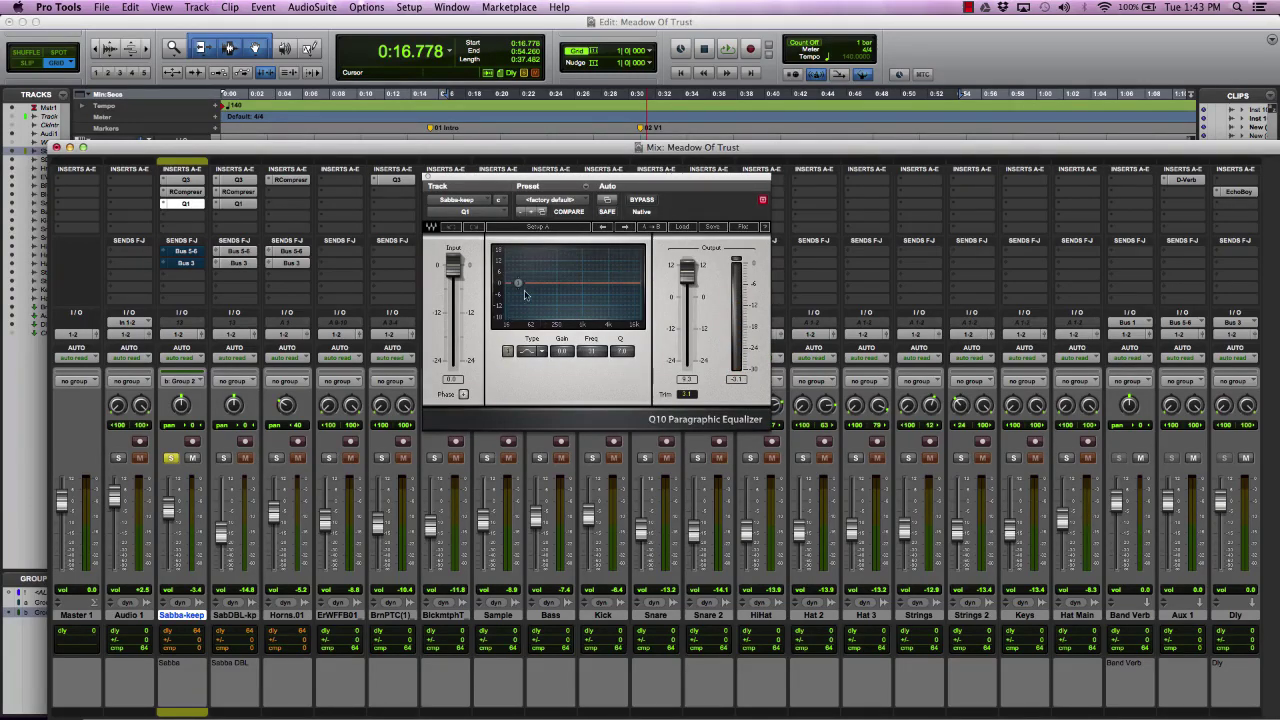
click(507, 351)
click(507, 352)
click(687, 270)
Play the vocal to compare the Q1 equalizer bypassed and active, and close its window
super+click(188, 204)
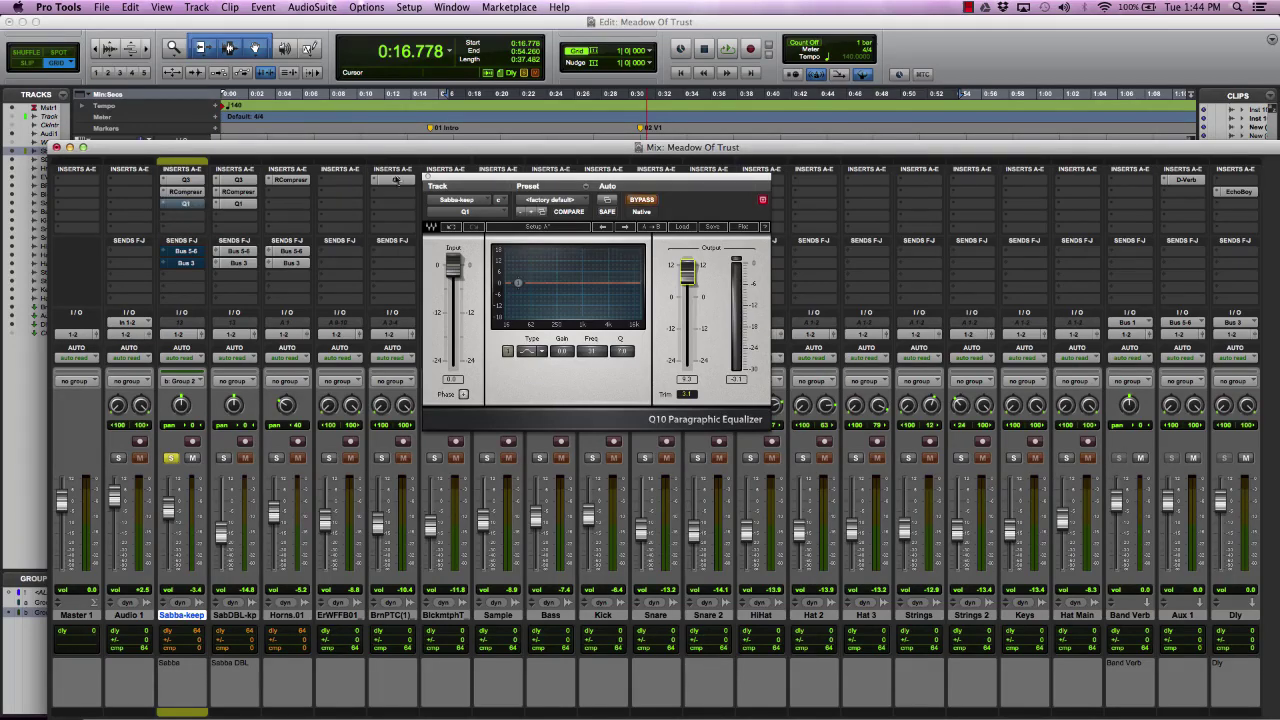
drag(467, 181, 620, 175)
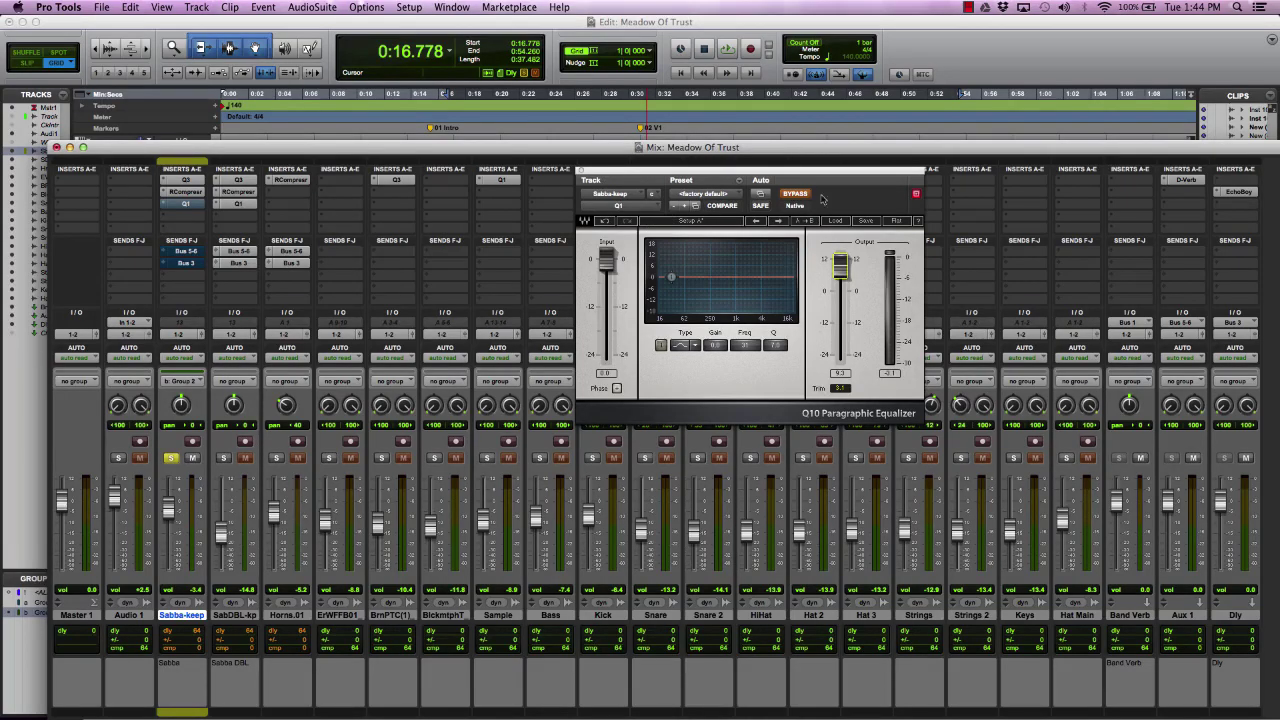
key(space)
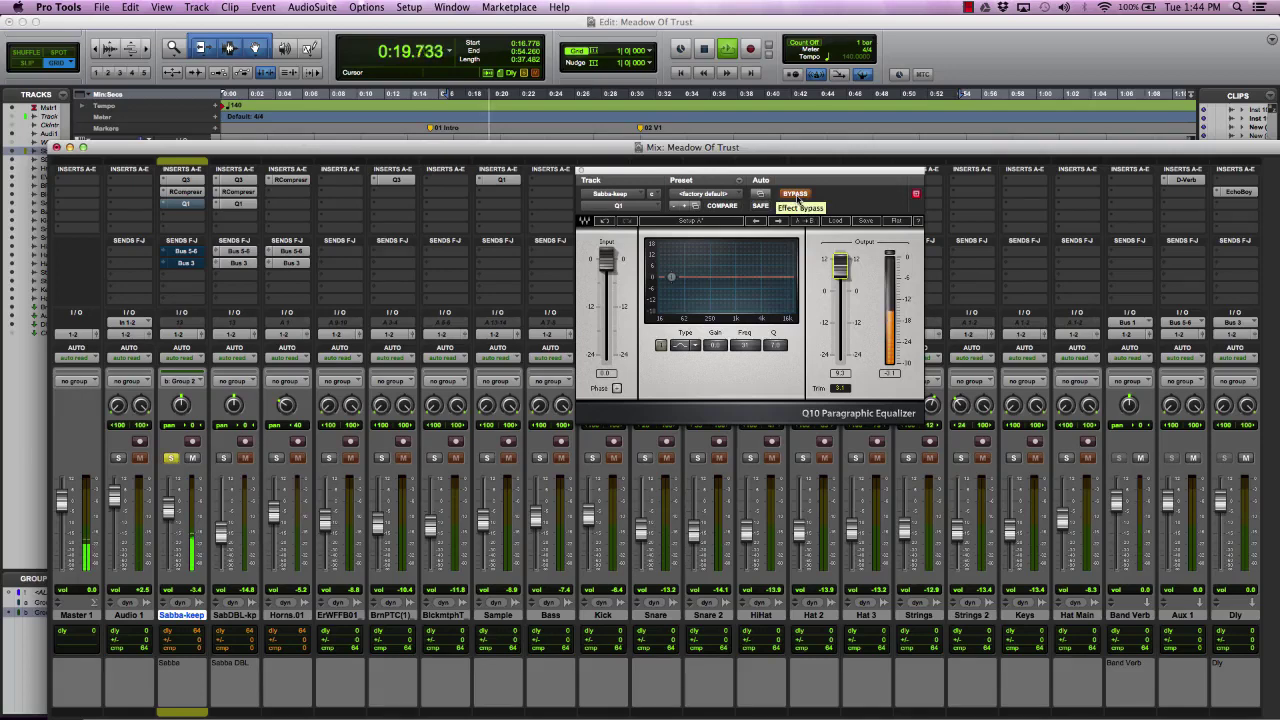
click(796, 195)
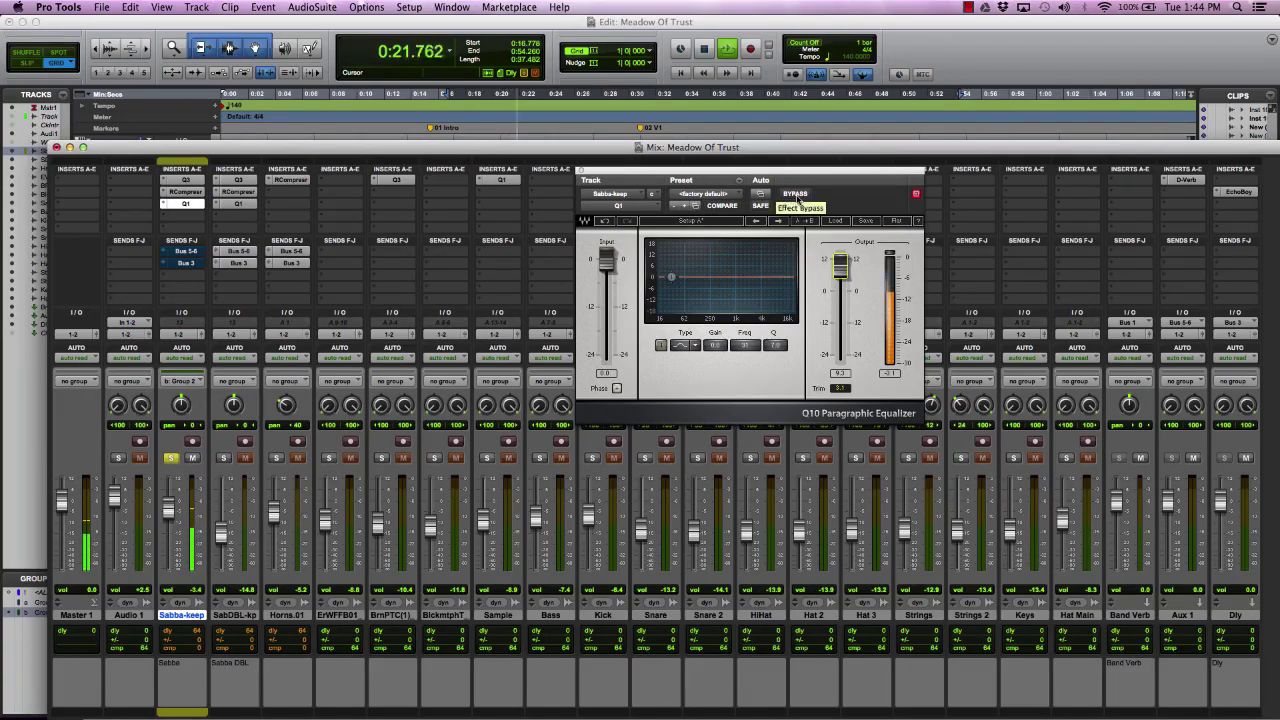
key(space)
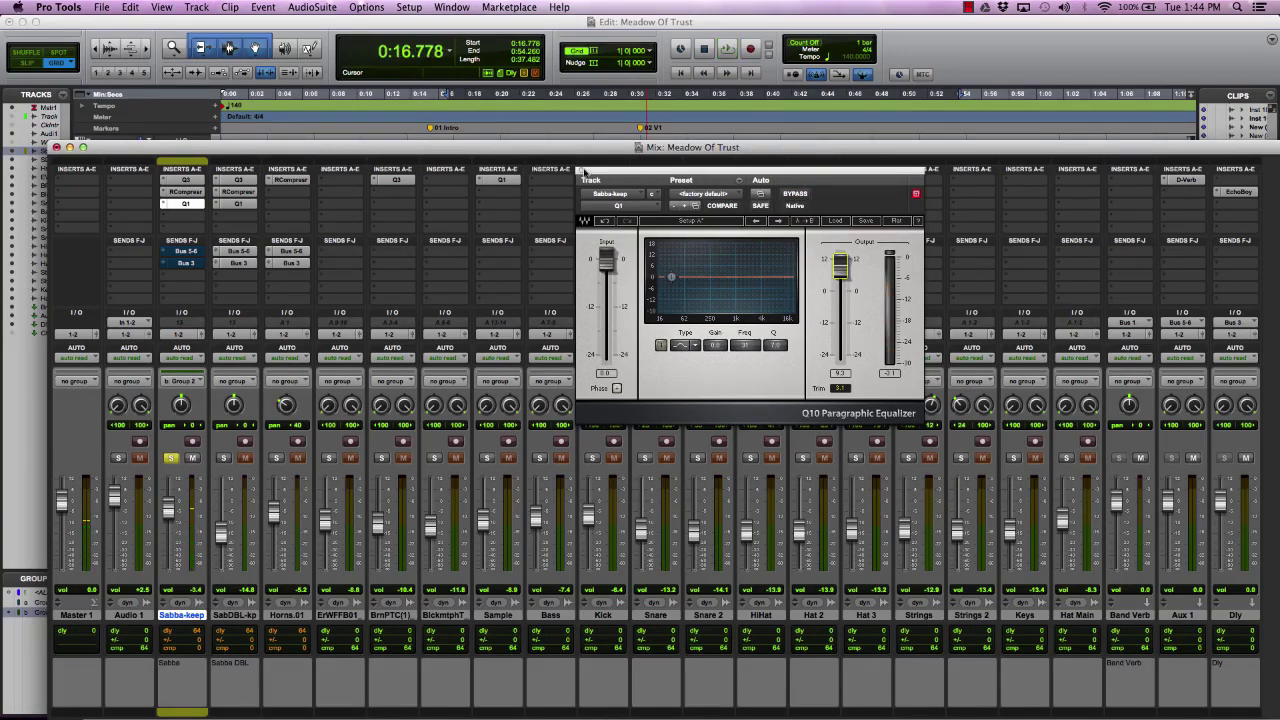
click(582, 171)
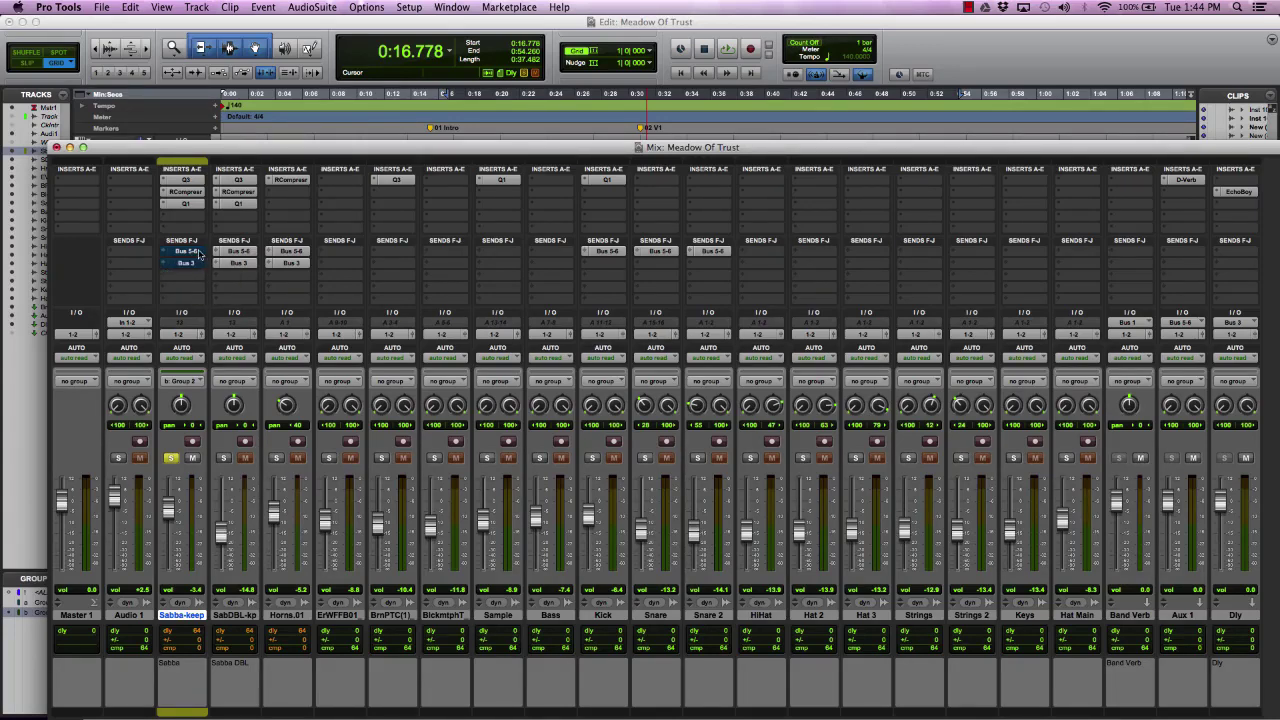
Open the Bus 5-6 send on Sabba-keep and unmute it during playback to hear its effect on the vocal
click(192, 256)
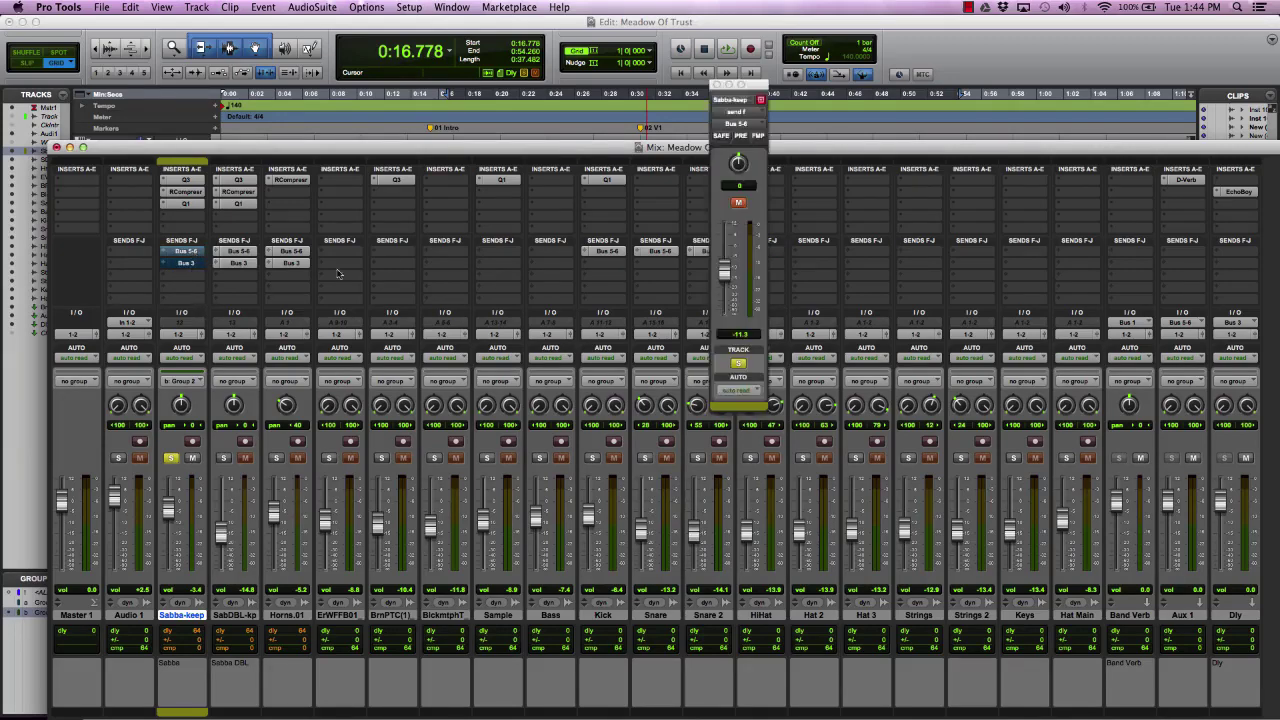
click(190, 257)
click(188, 256)
drag(763, 85, 736, 75)
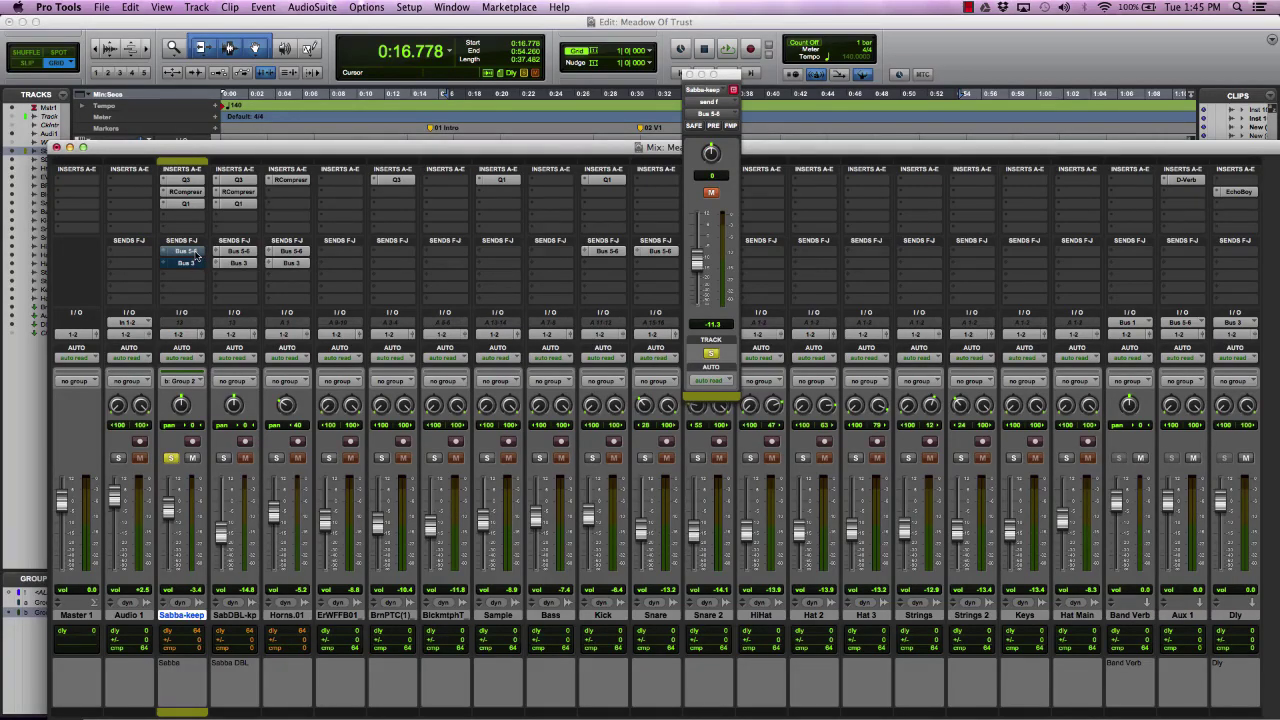
key(space)
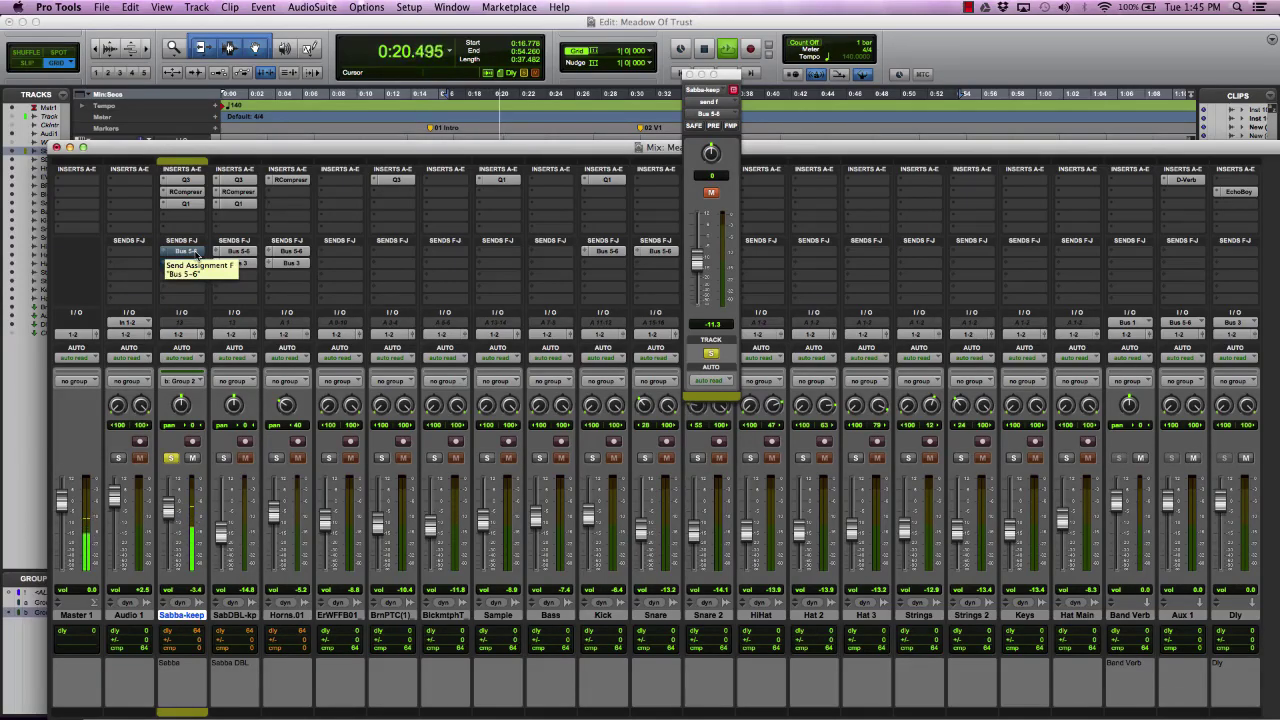
click(186, 251)
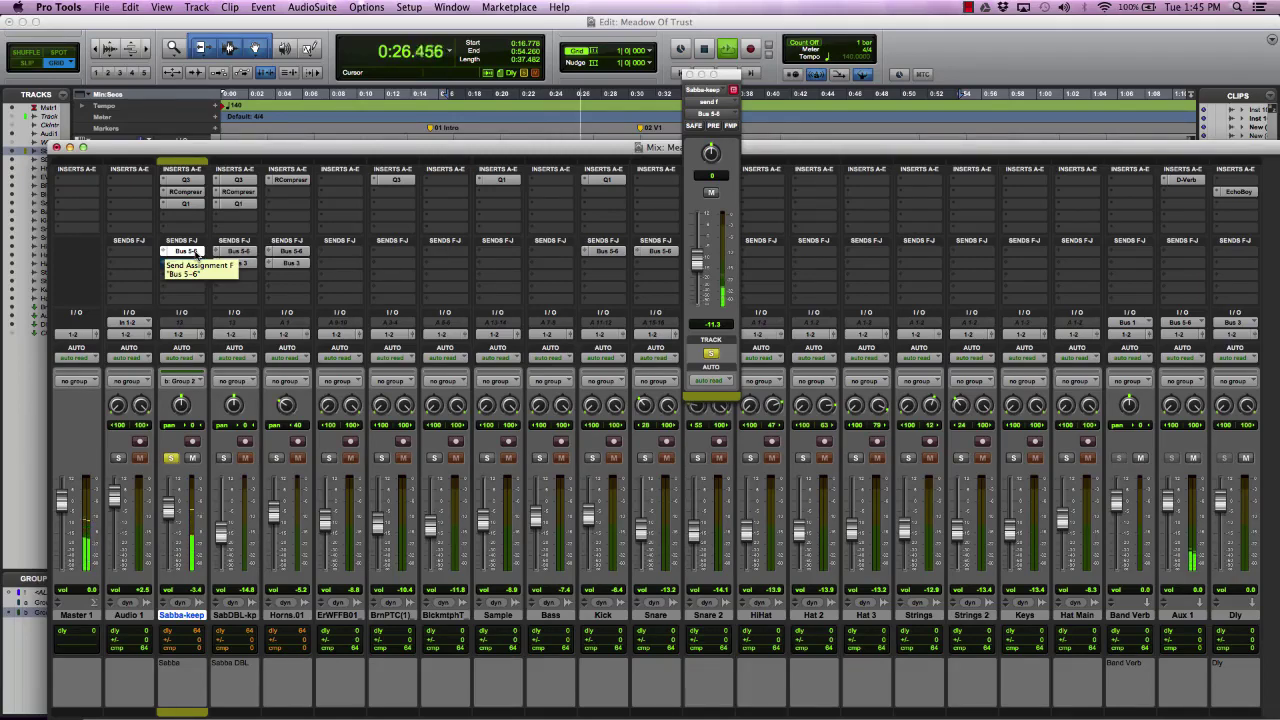
Stop playback, select the Aux 1 track, open its D-Verb reverb to view the settings, and close the plug-in window
key(space)
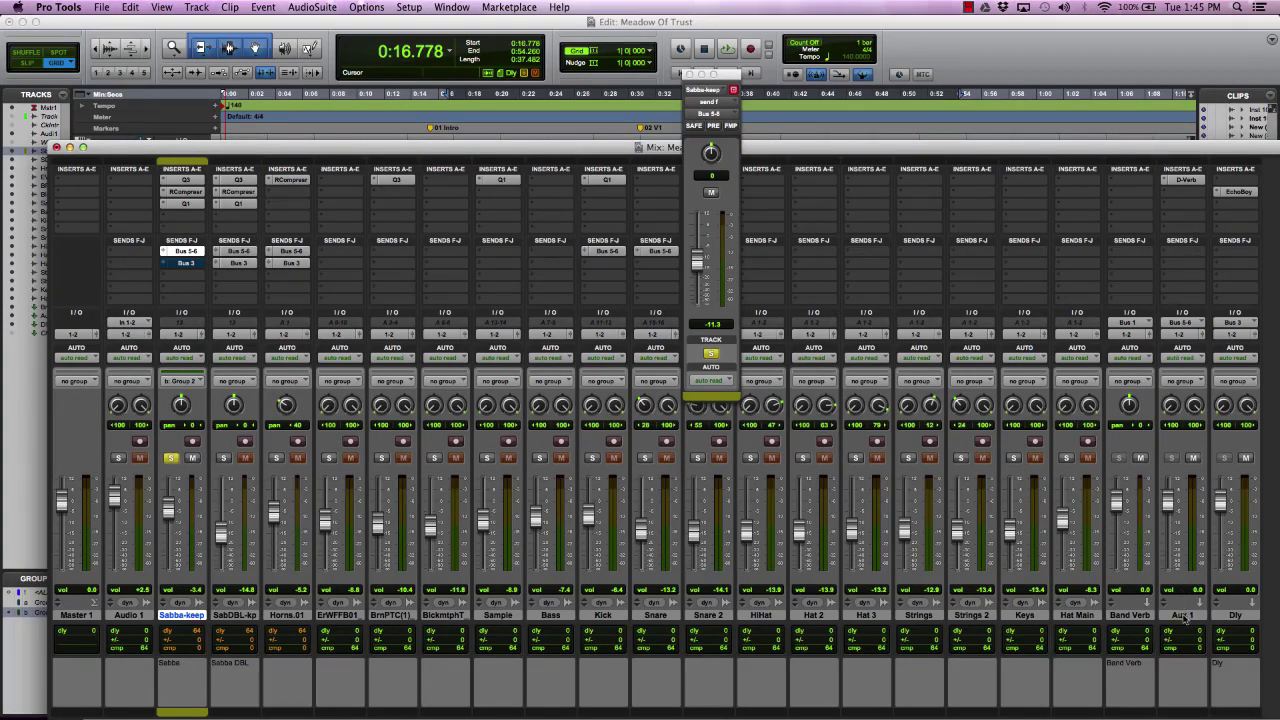
click(1183, 615)
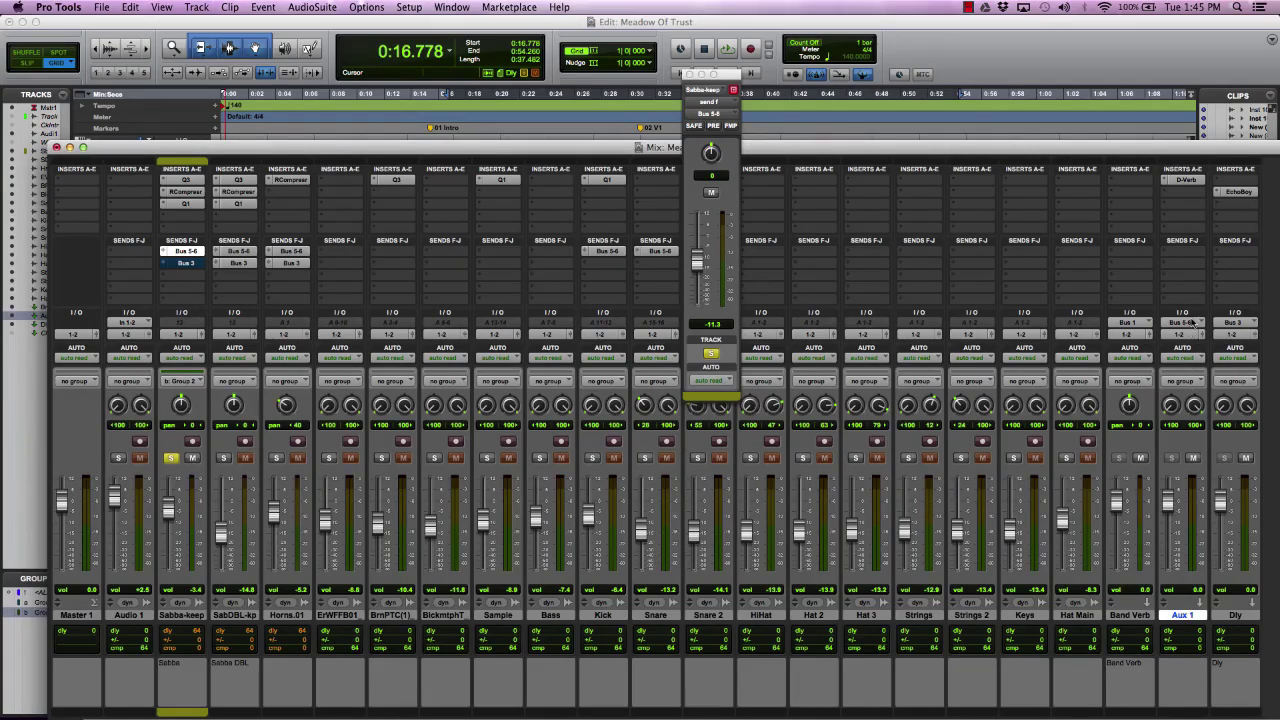
click(1190, 180)
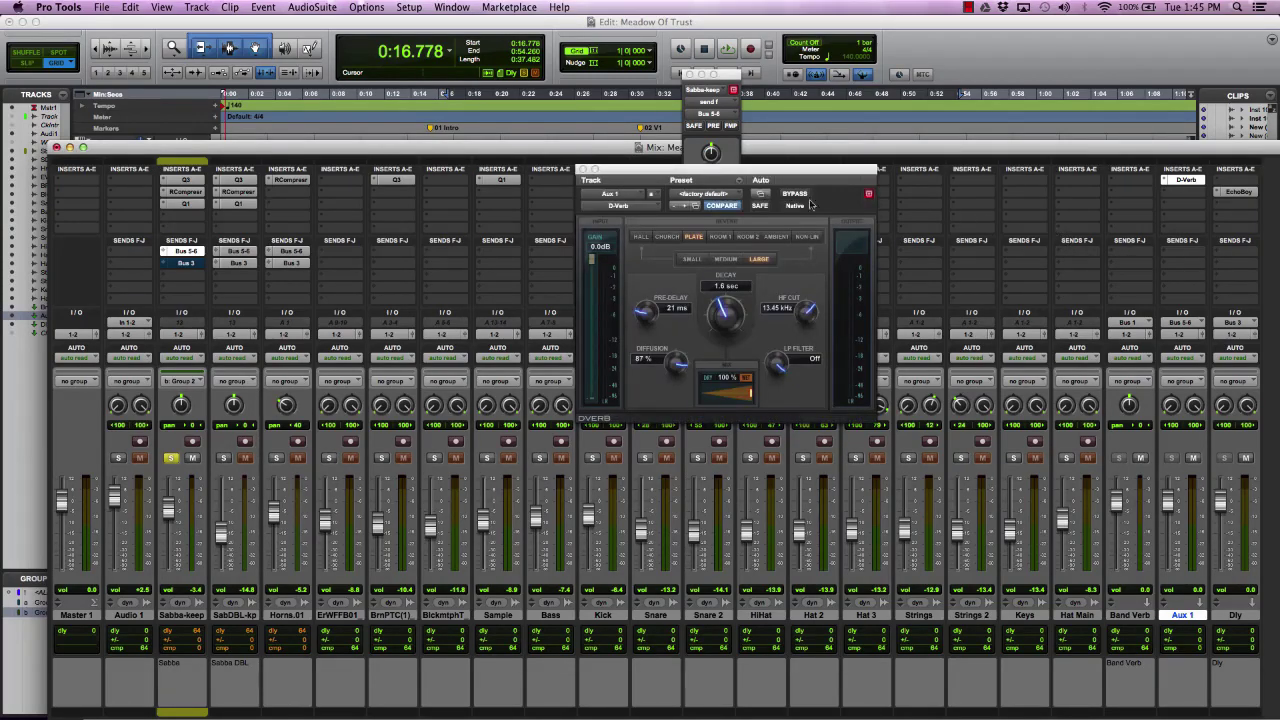
drag(672, 177, 1055, 192)
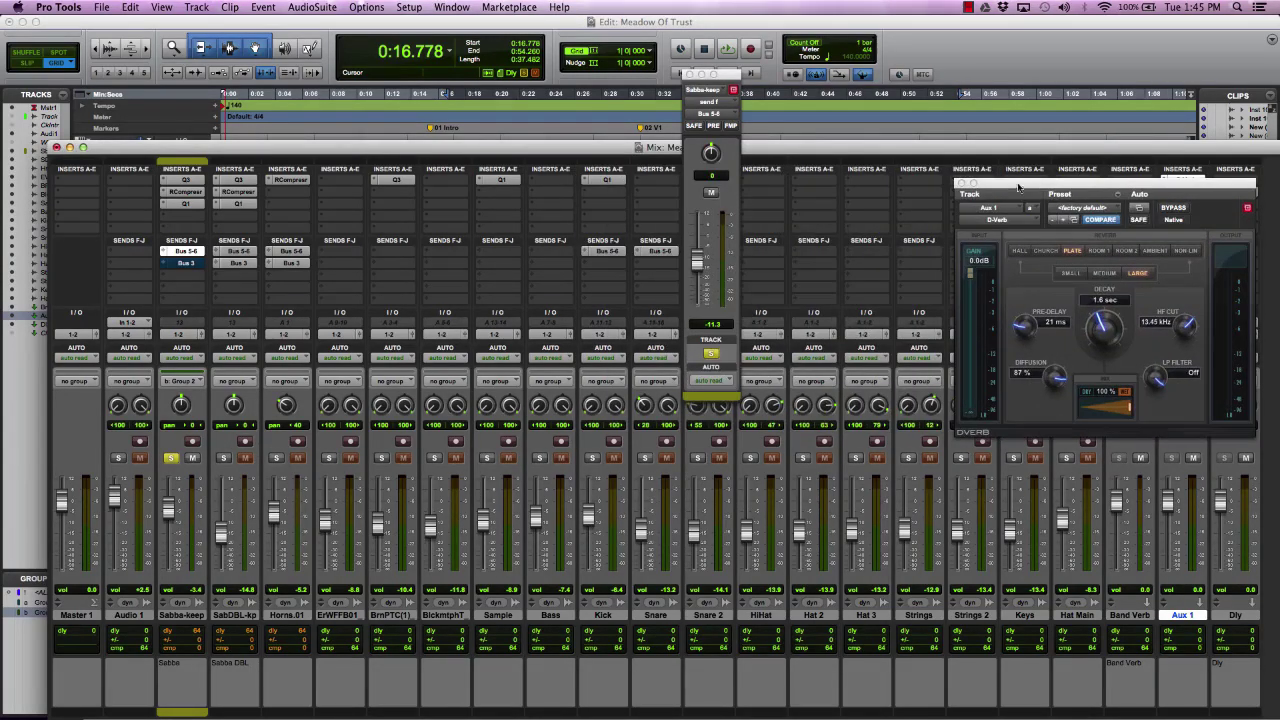
click(961, 183)
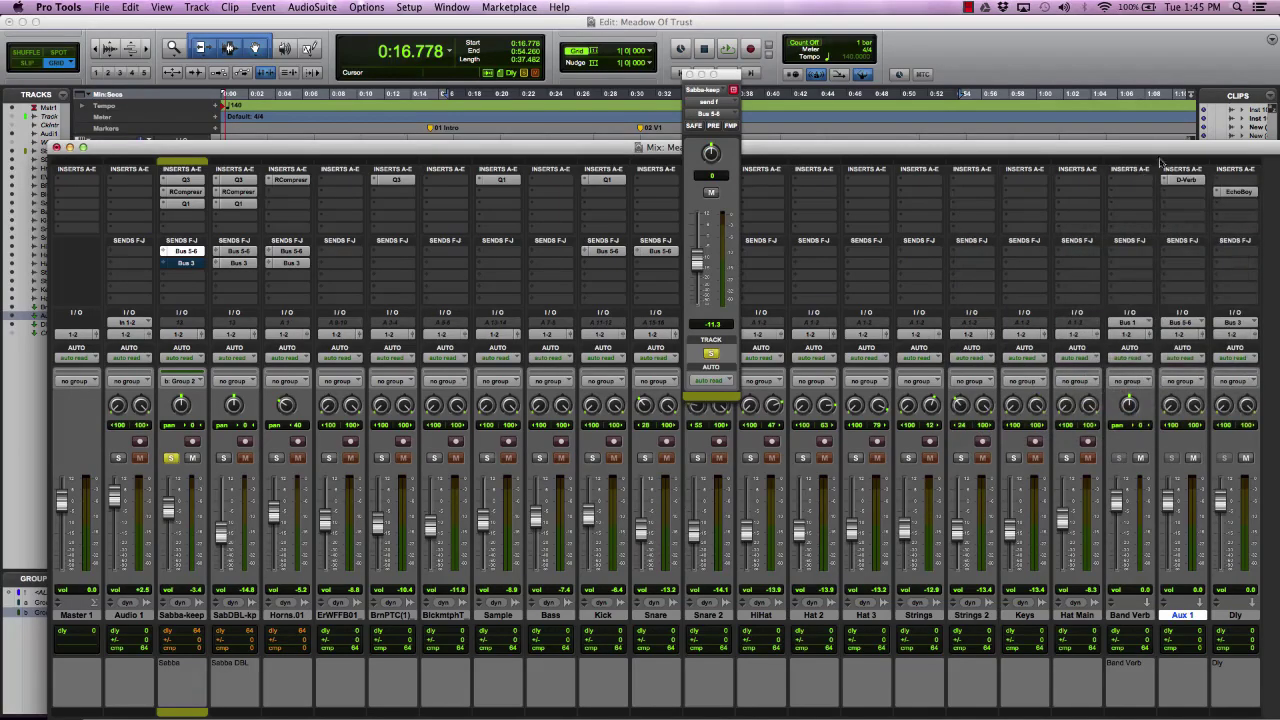
Close the Bus 5-6 send window, view the EchoBoy delay on the Dly track, close it, and reposition the Mix window
drag(1155, 149, 1112, 101)
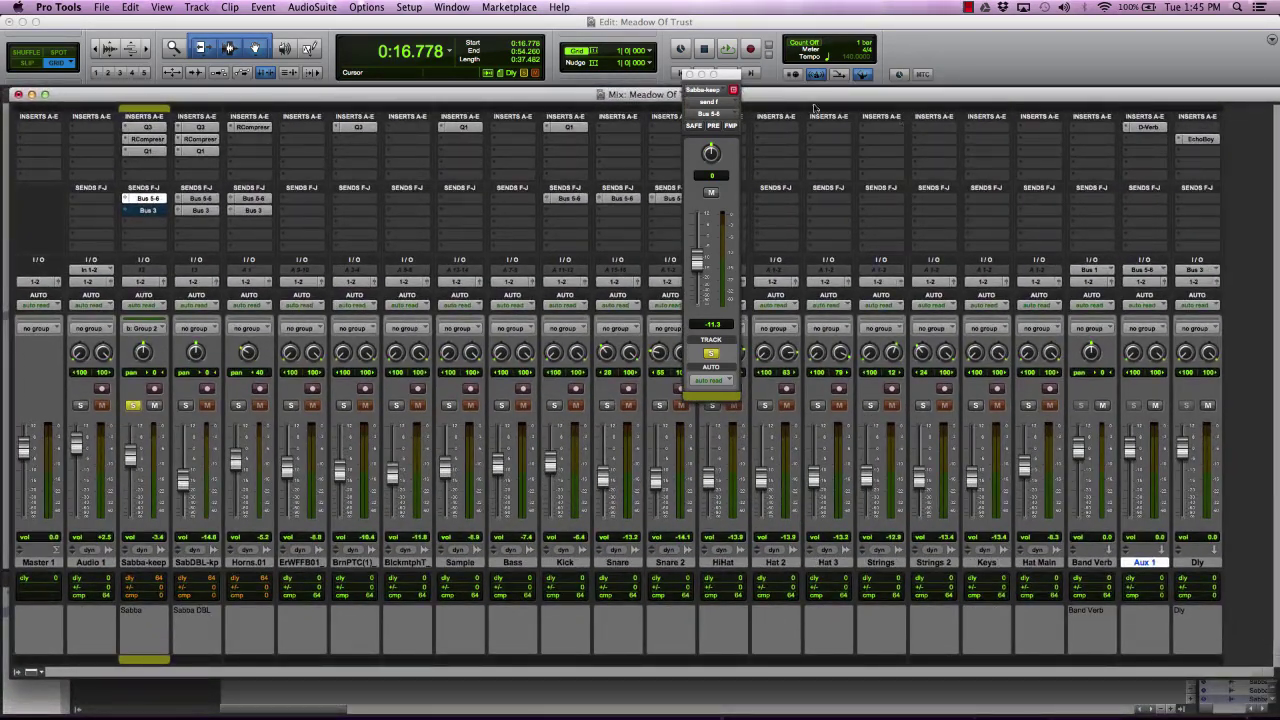
click(689, 74)
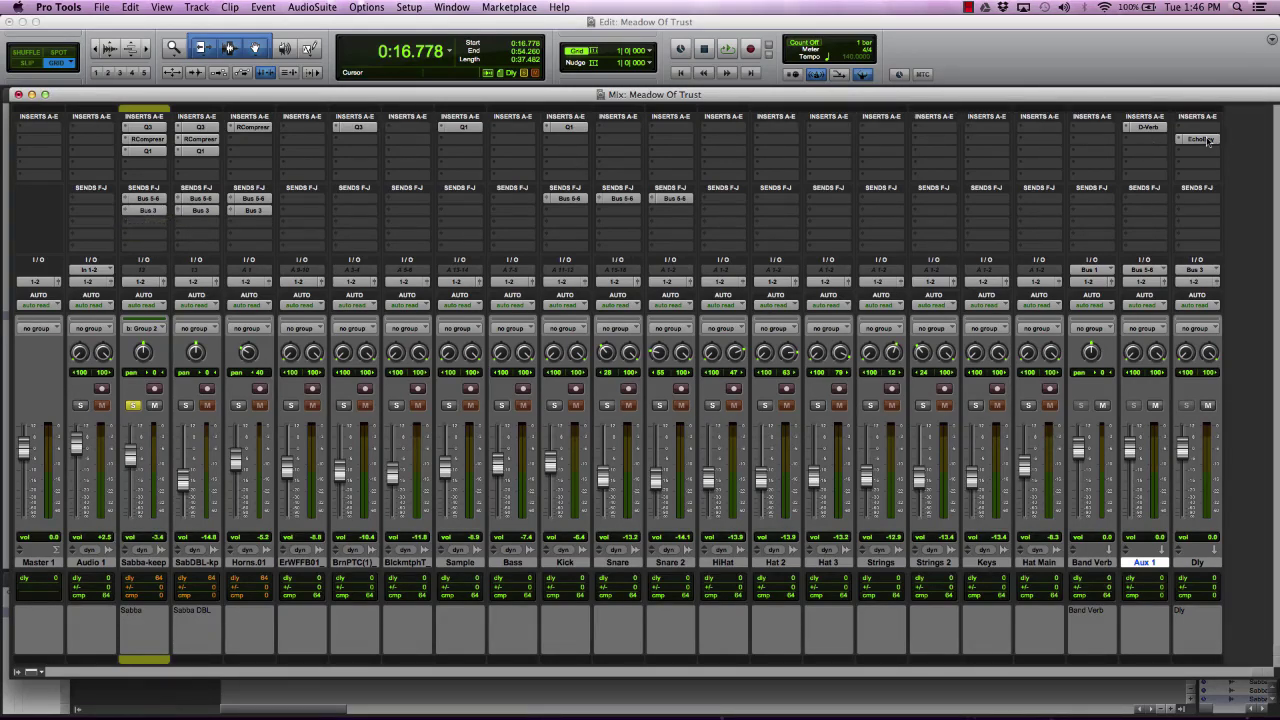
click(1206, 140)
drag(1105, 188, 821, 180)
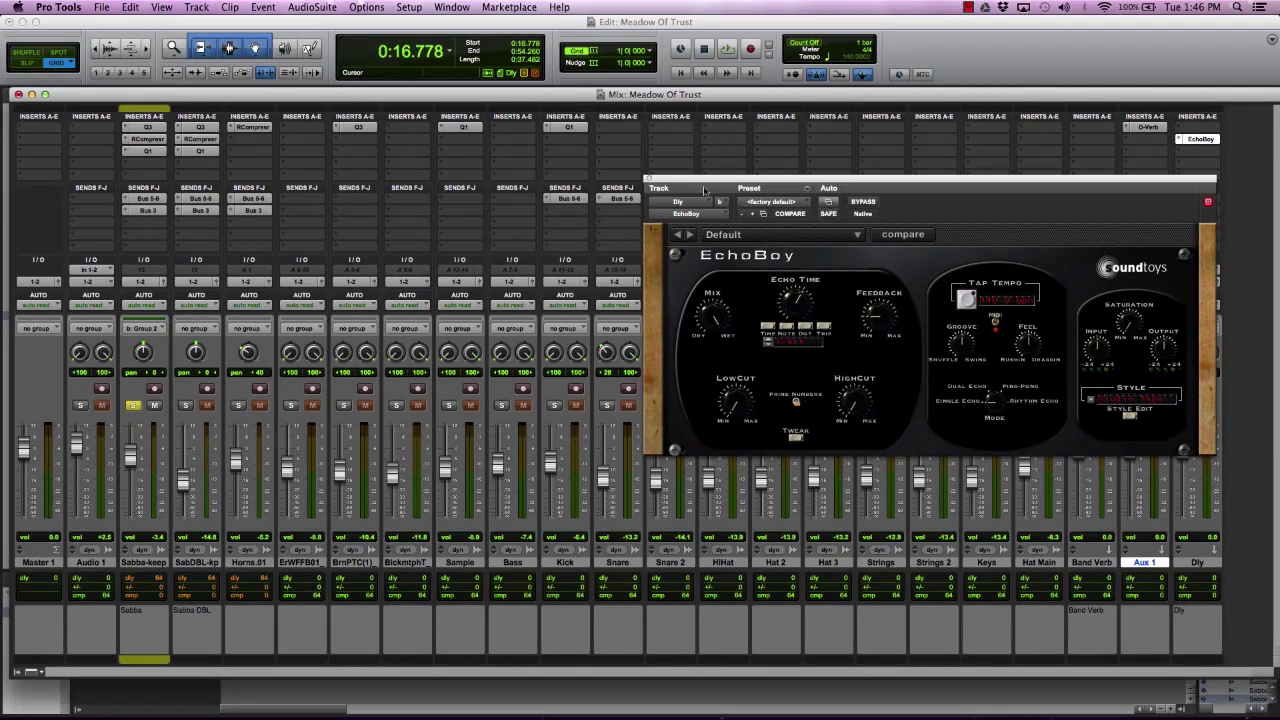
click(649, 181)
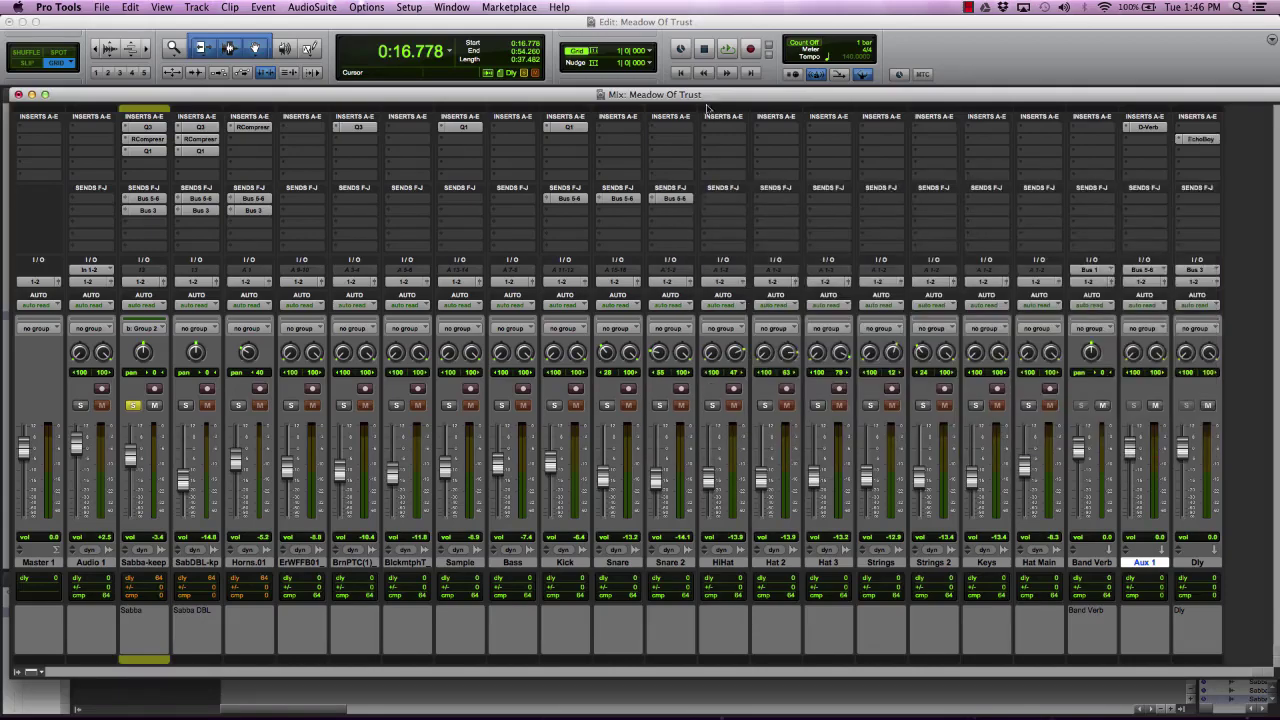
drag(713, 97, 704, 38)
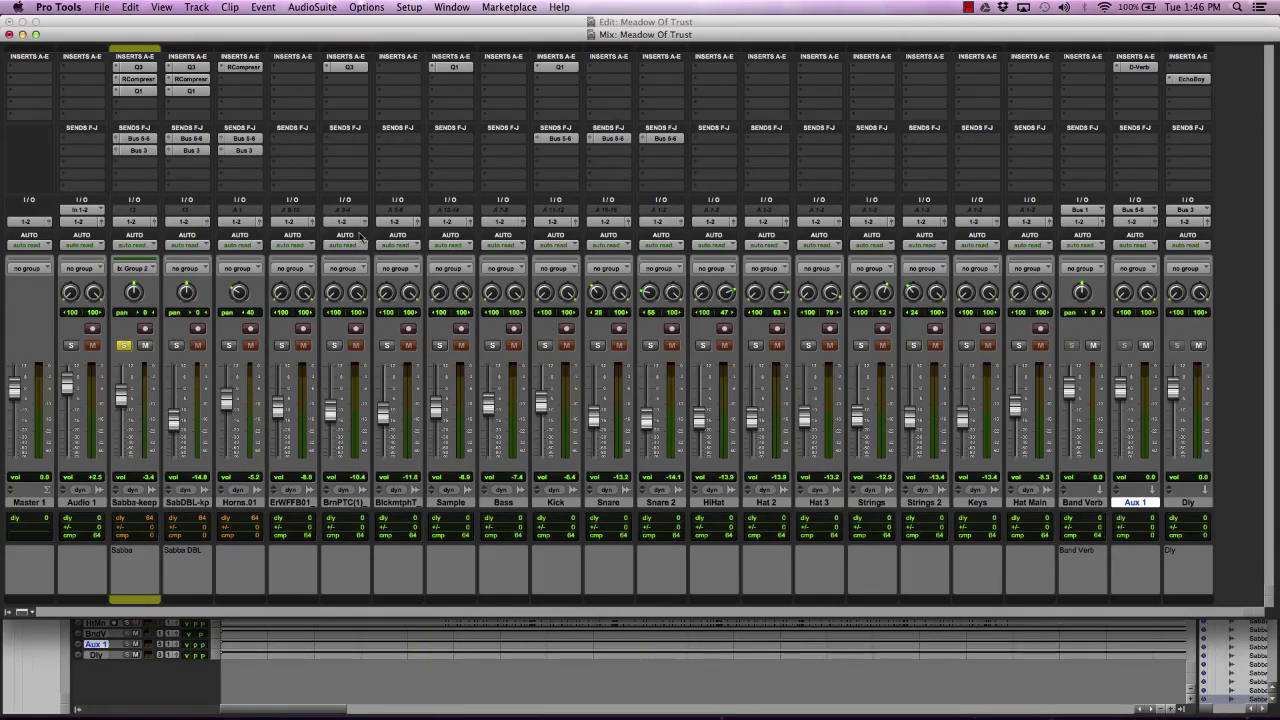
Select Sabba-keep, open its Bus 3 send, and play the vocal to hear the delay
click(136, 503)
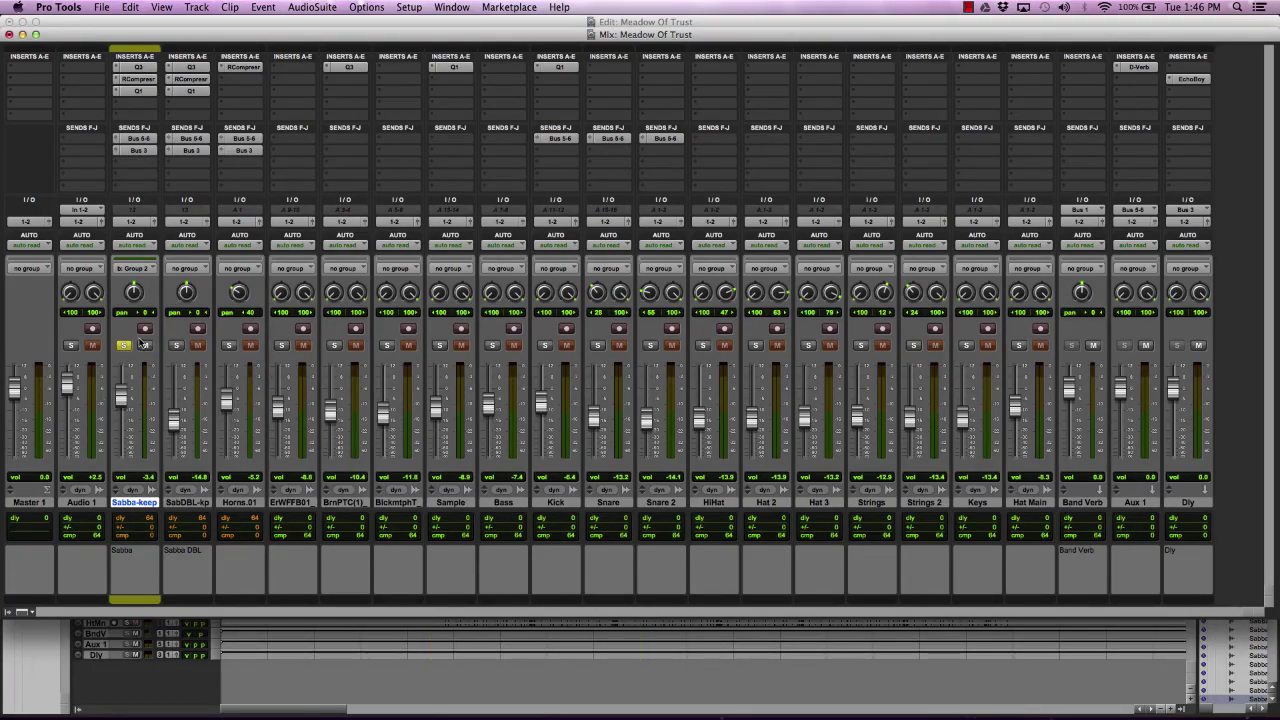
click(145, 155)
key(space)
drag(530, 36, 546, 60)
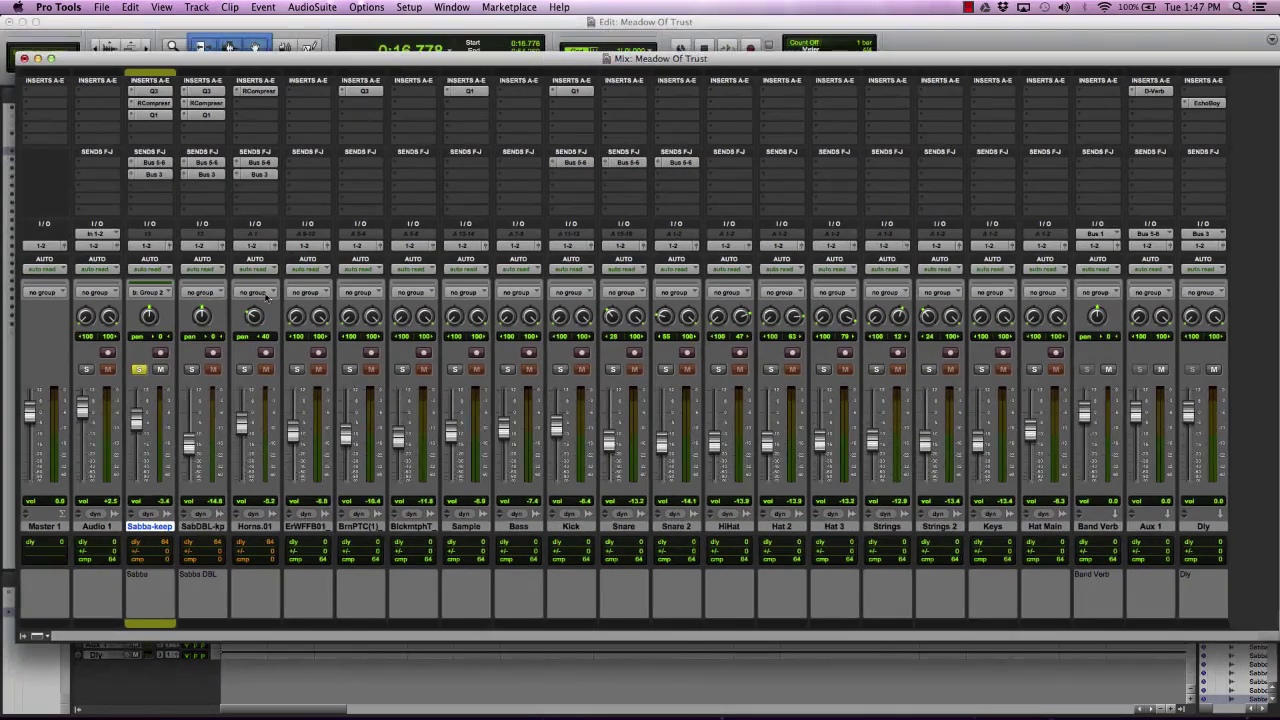
Unsolo Sabba-keep, close the Mix window, and play the full mix from about 0:15.428
click(138, 370)
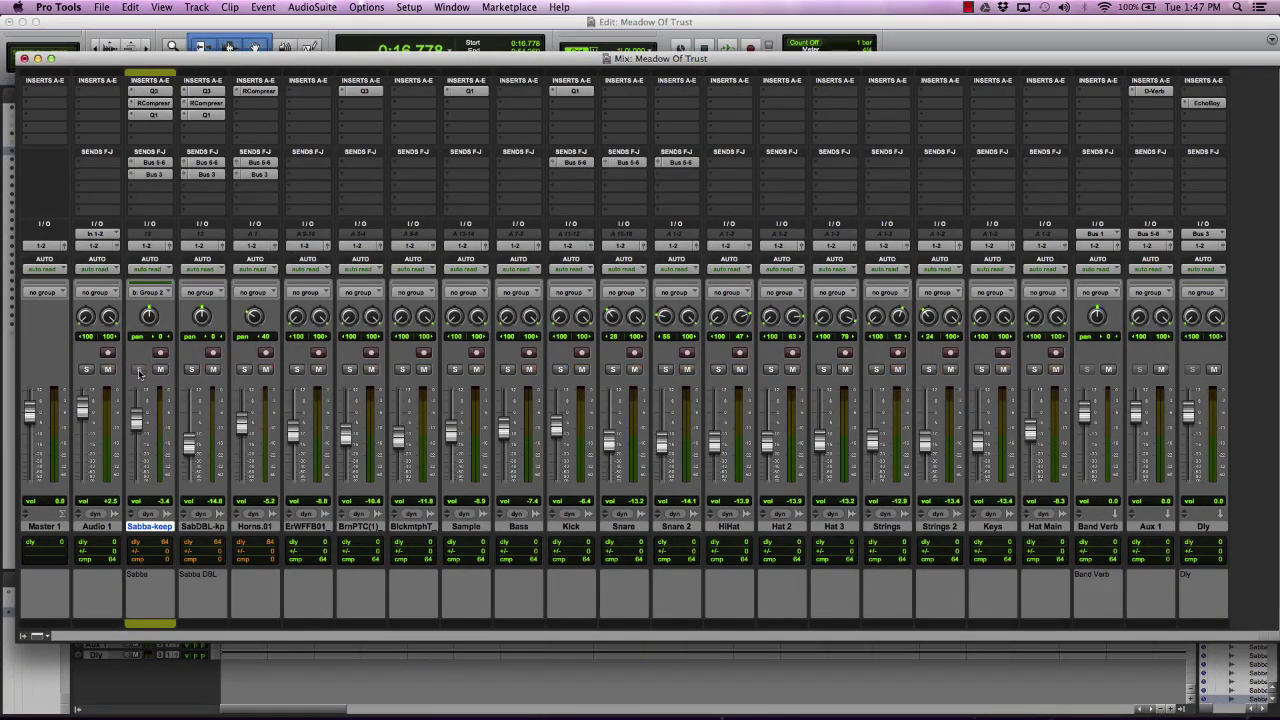
click(24, 58)
click(432, 100)
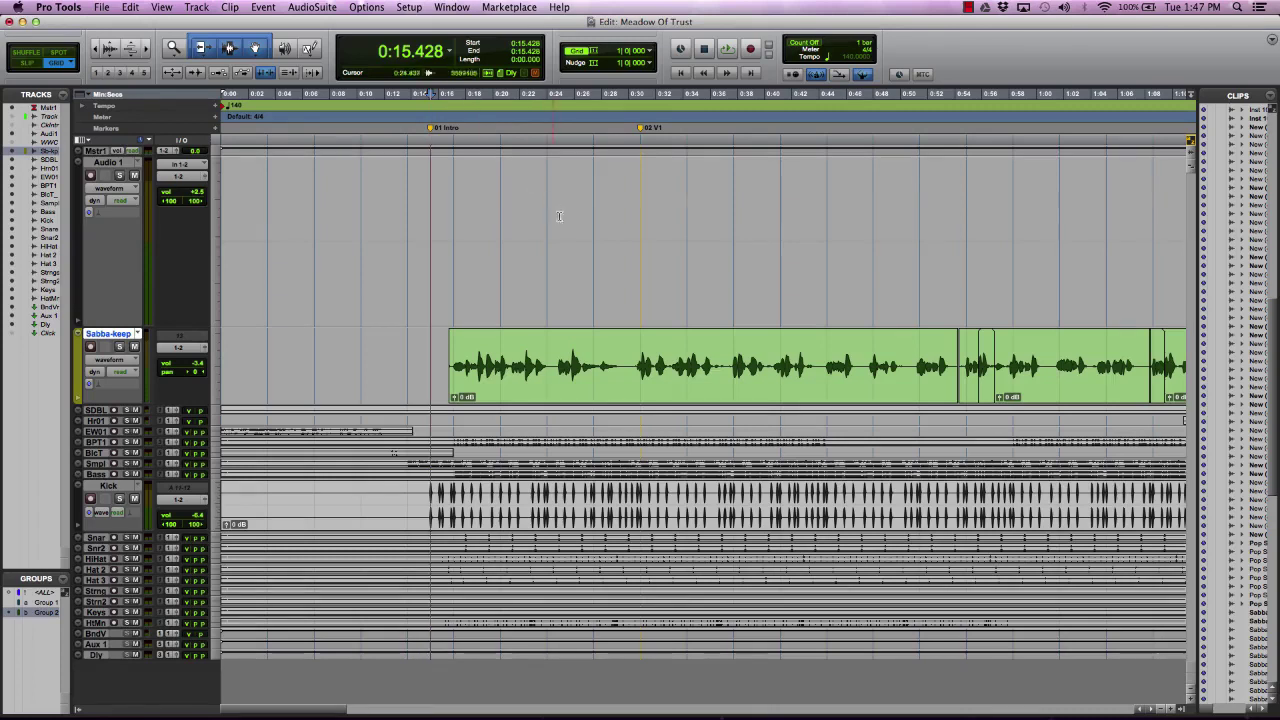
key(space)
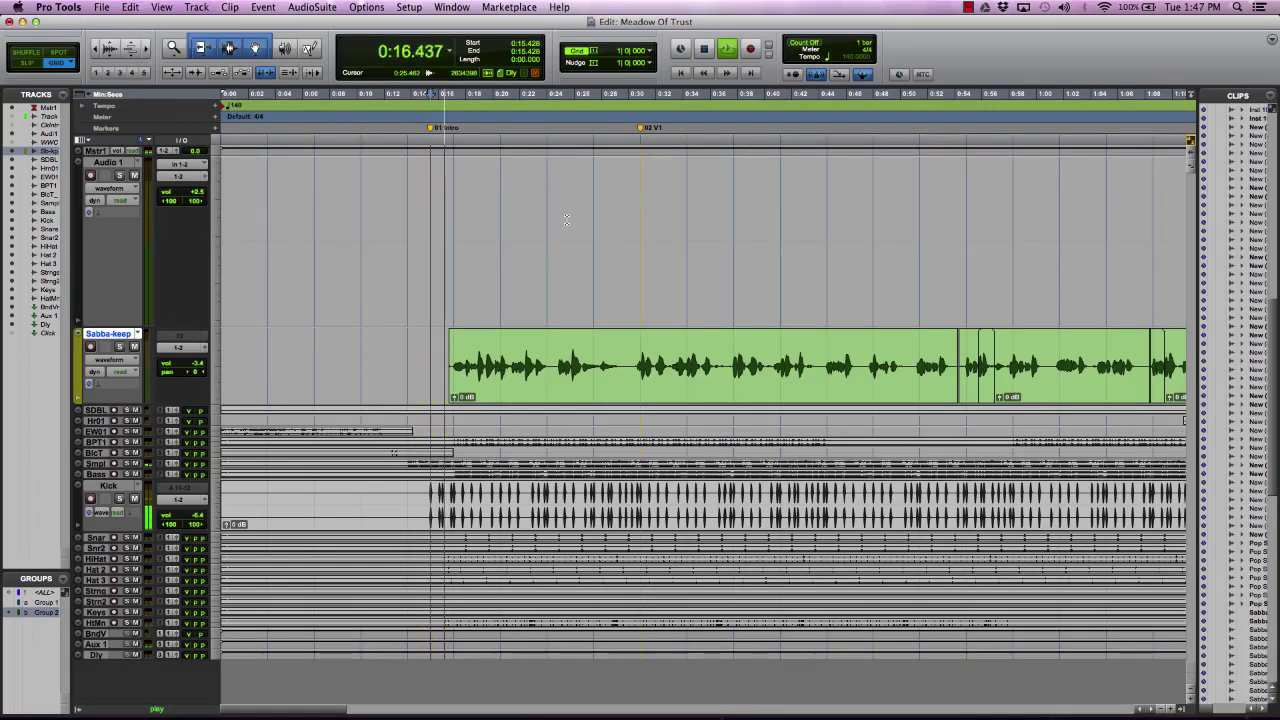